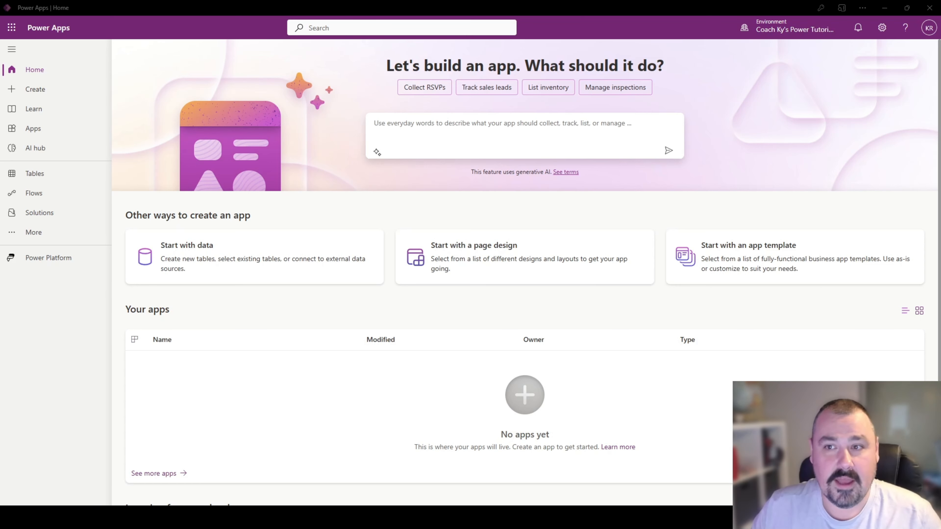
- Create a blank canvas app in the Responsive format and skip the welcome dialog, opting not to see it again
left_click(794, 26)
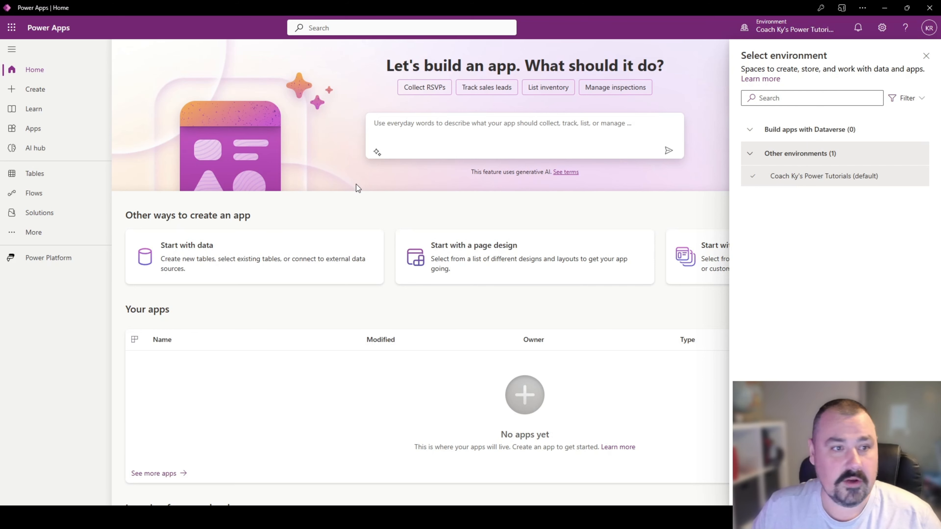
left_click(926, 56)
left_click(29, 92)
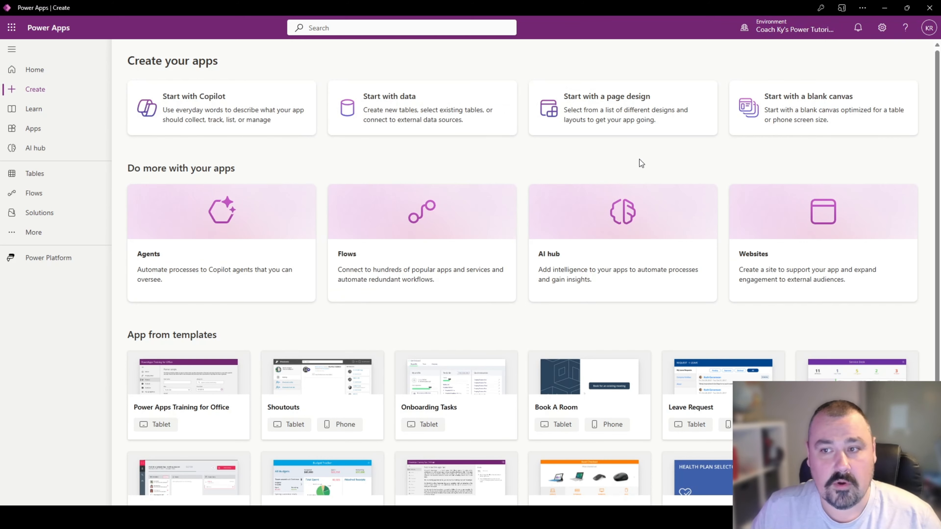
left_click(777, 114)
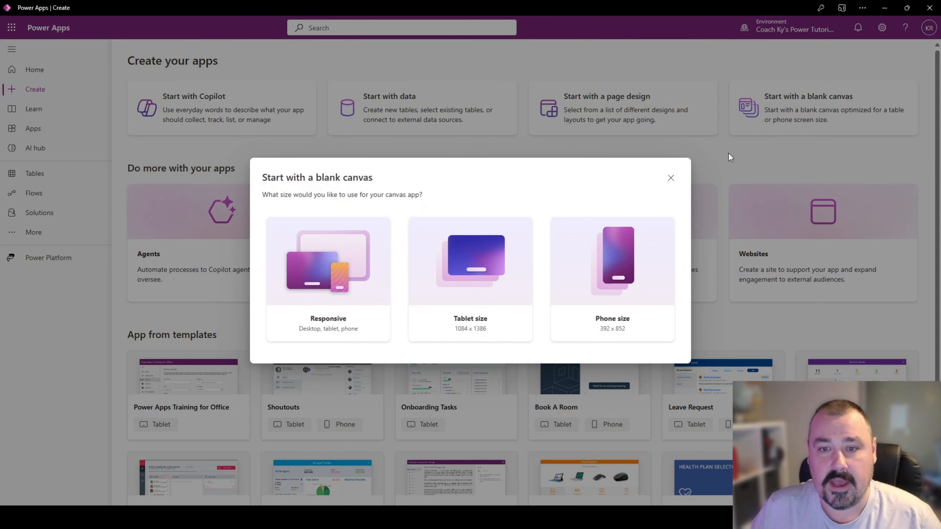
left_click(354, 261)
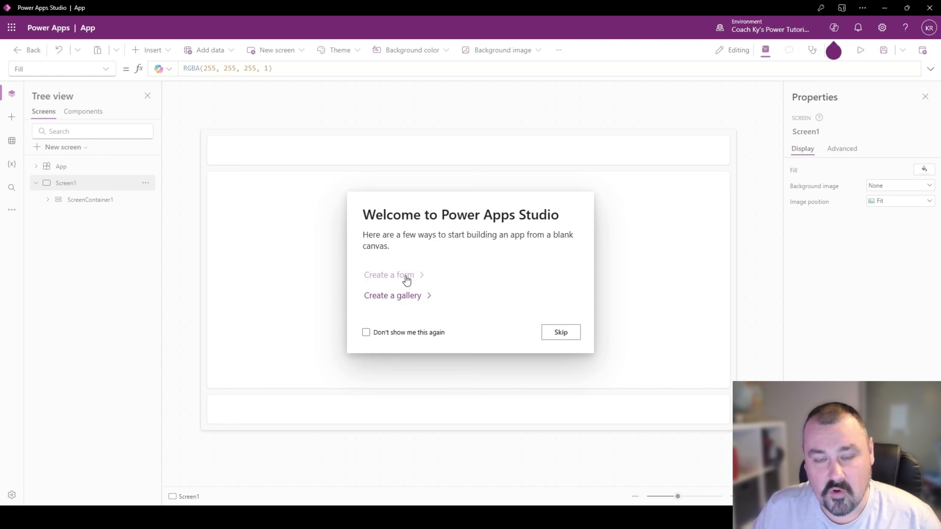
left_click(366, 332)
left_click(559, 332)
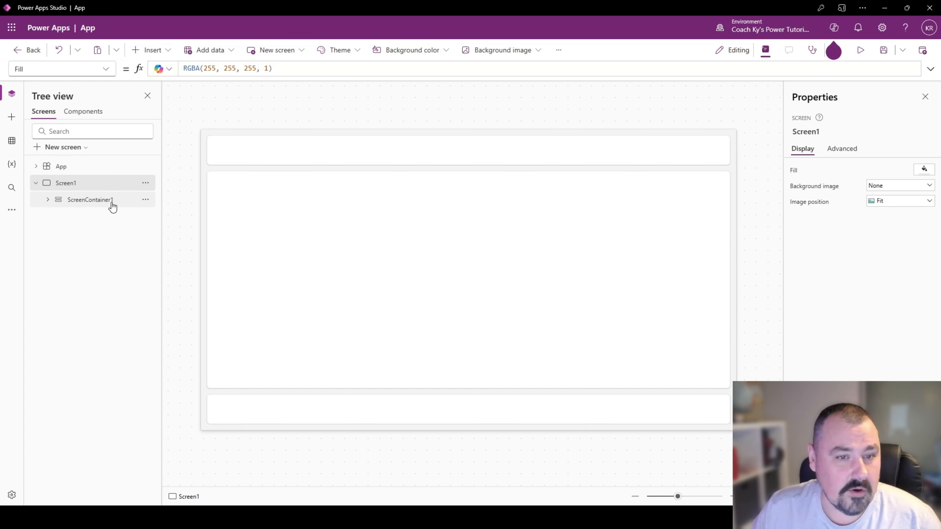
- Delete ScreenContainer1 with its header, main and footer containers from Screen1
left_click(83, 205)
left_click(48, 200)
left_click(146, 202)
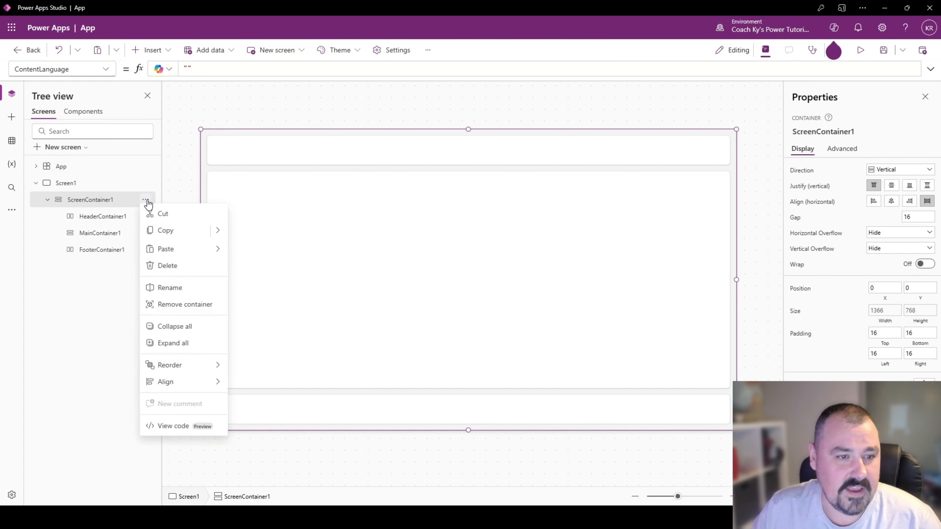
left_click(177, 265)
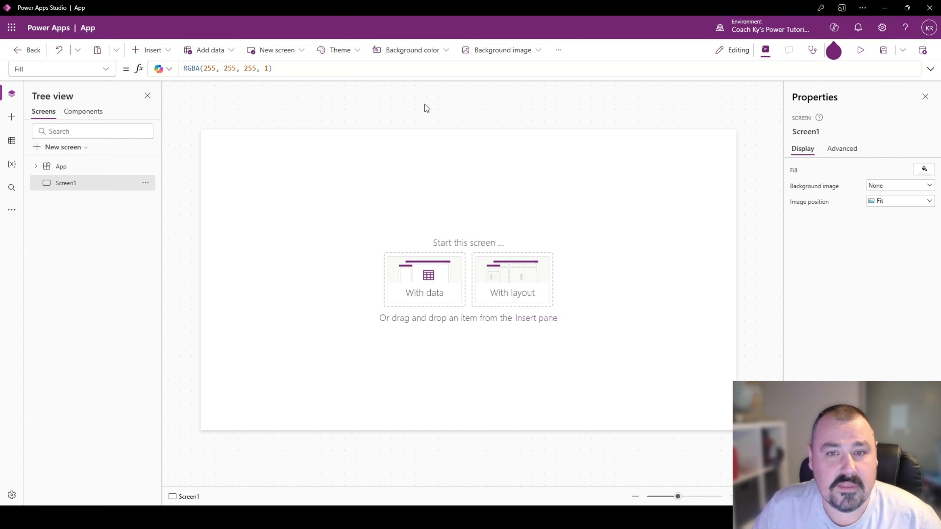
- Open the app settings and rename the app "Tutorial Application"
left_click(562, 55)
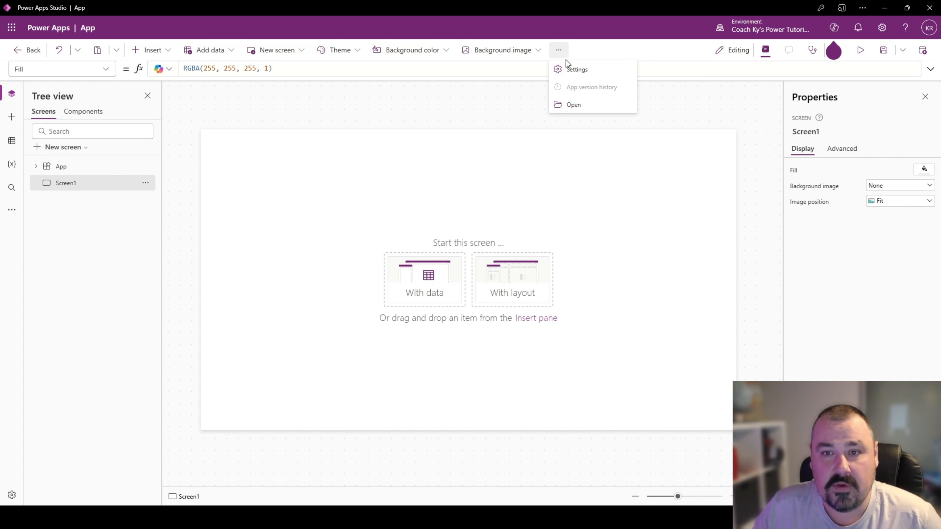
left_click(577, 71)
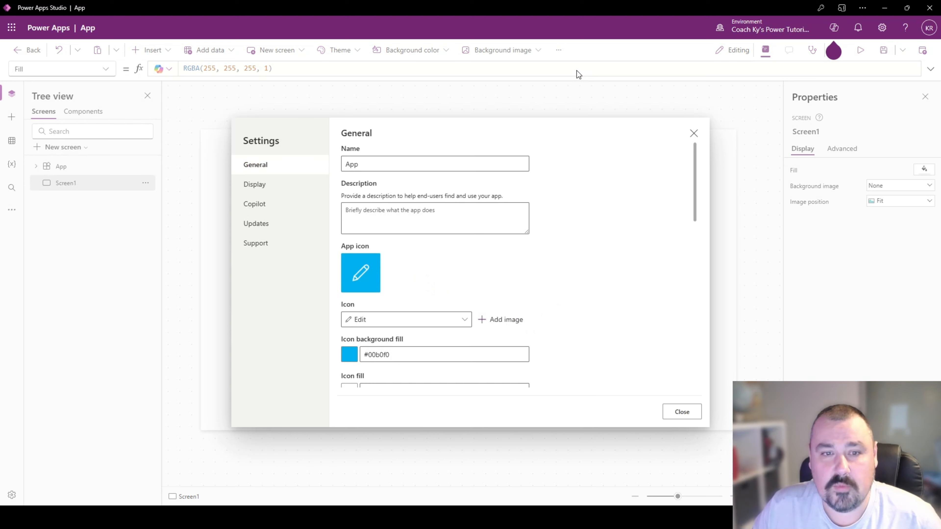
left_click(372, 167)
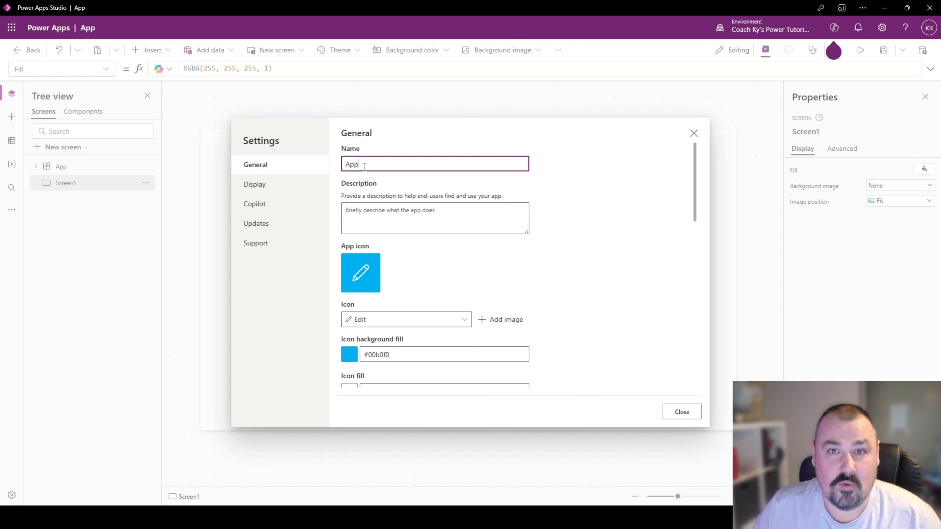
left_click_drag(366, 166, 326, 168)
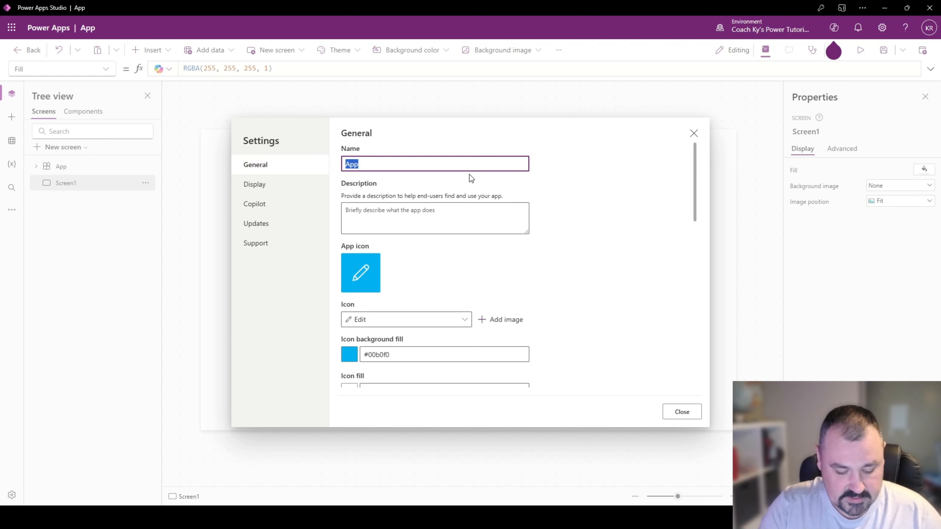
type("Tutor")
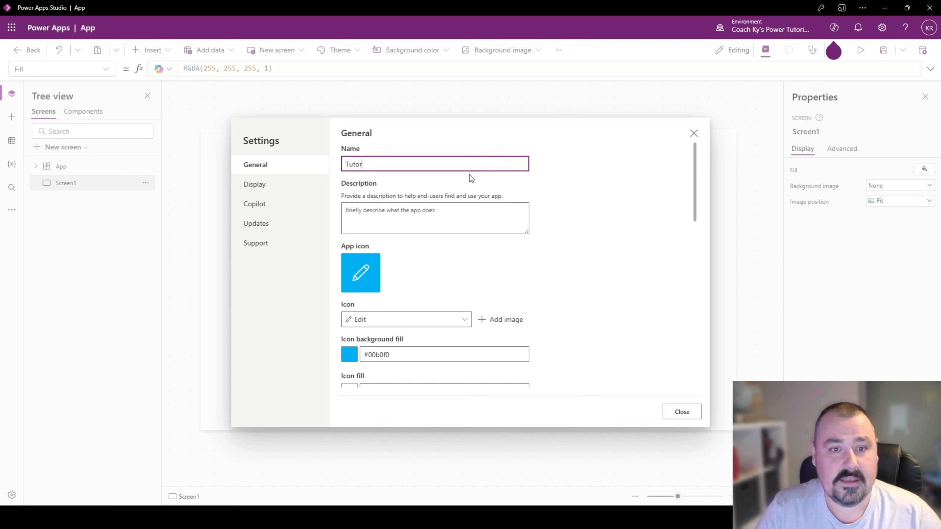
type("ial Applic")
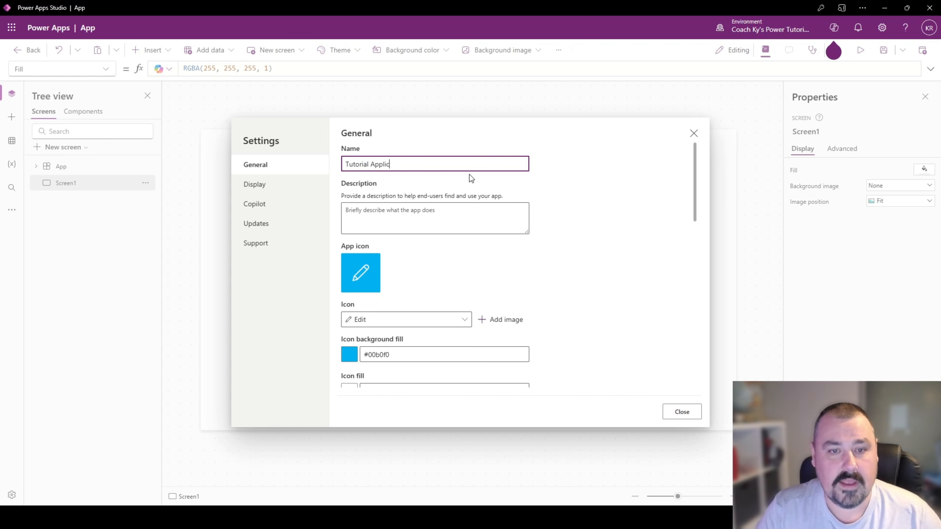
type("ation")
left_click(430, 208)
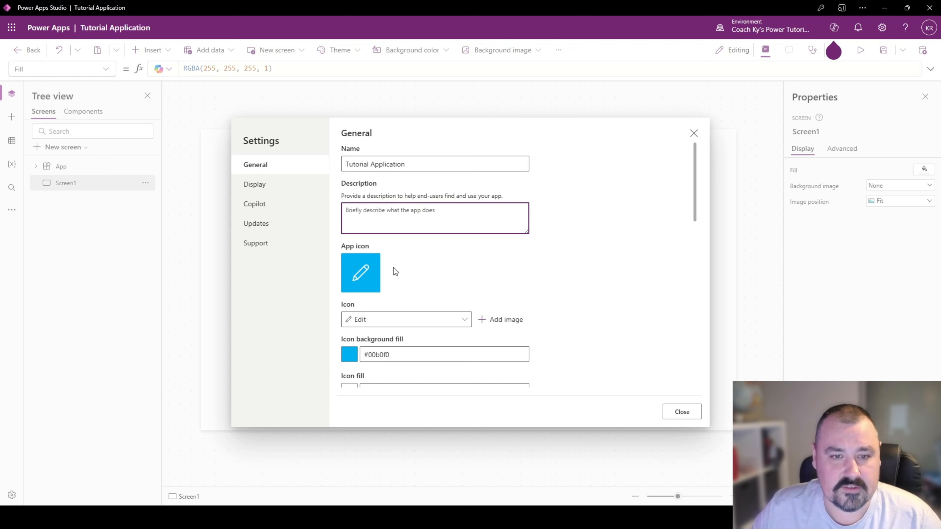
- Set the app icon to Ratings star with a dark red background fill, RGBA(118, 0, 0, 1)
left_click(394, 321)
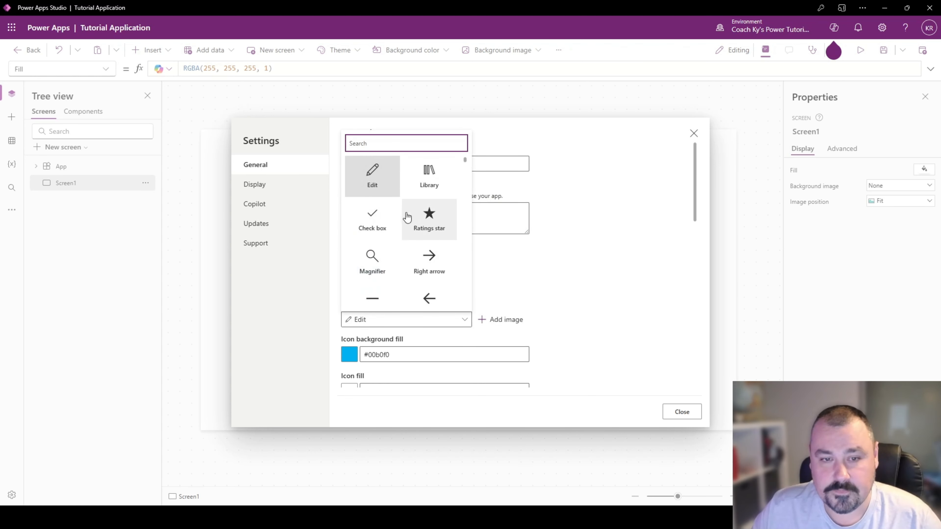
scroll(393, 227, "down", 3)
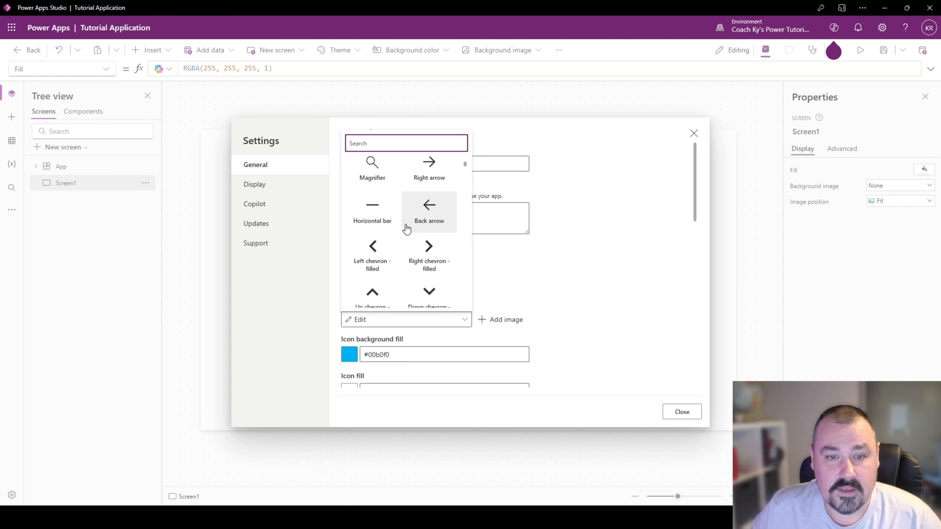
scroll(405, 227, "up", 3)
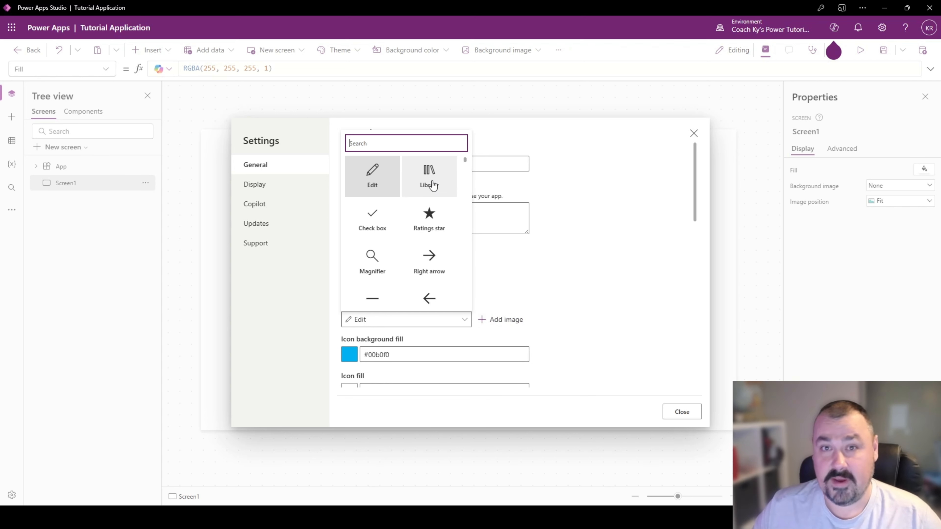
left_click(428, 221)
left_click(349, 354)
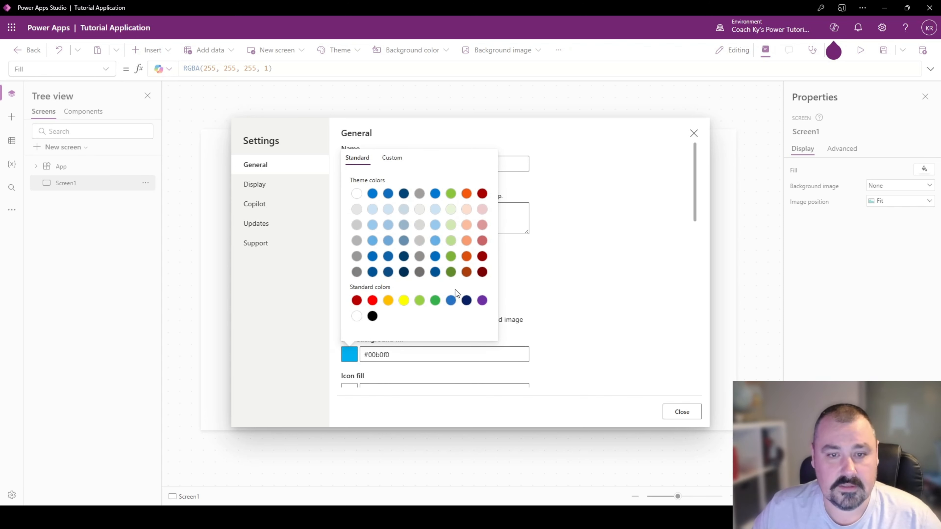
left_click(482, 272)
left_click(554, 272)
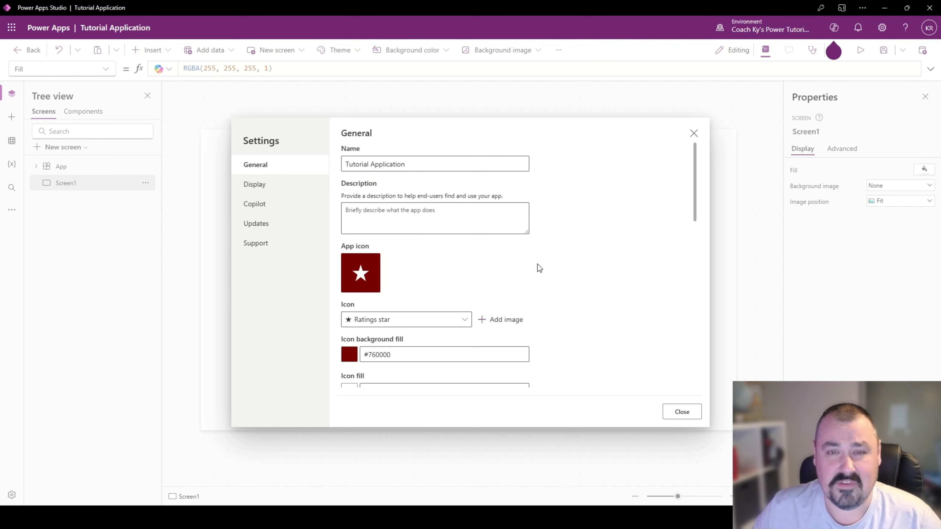
- Review the remaining general settings, including auto save, data row limit, debugging and the App.OnStart property
scroll(538, 264, "down", 3)
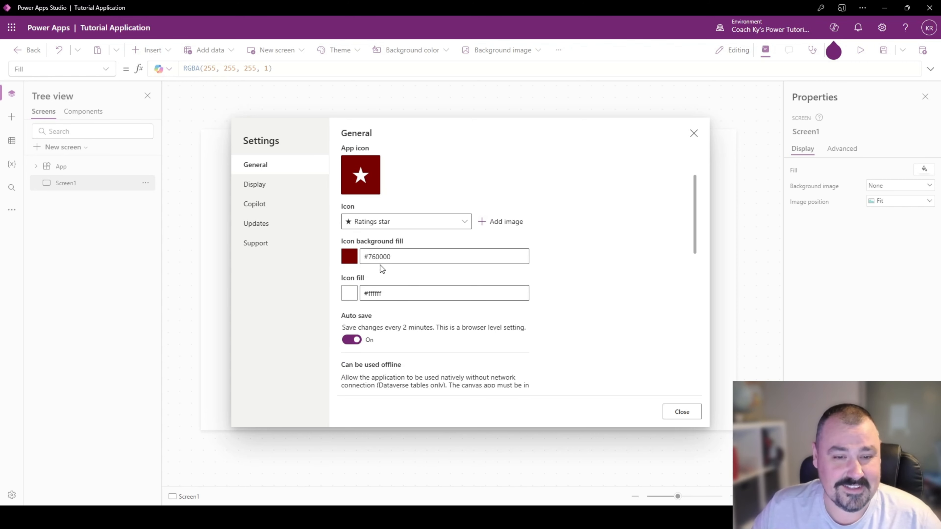
scroll(382, 267, "down", 3)
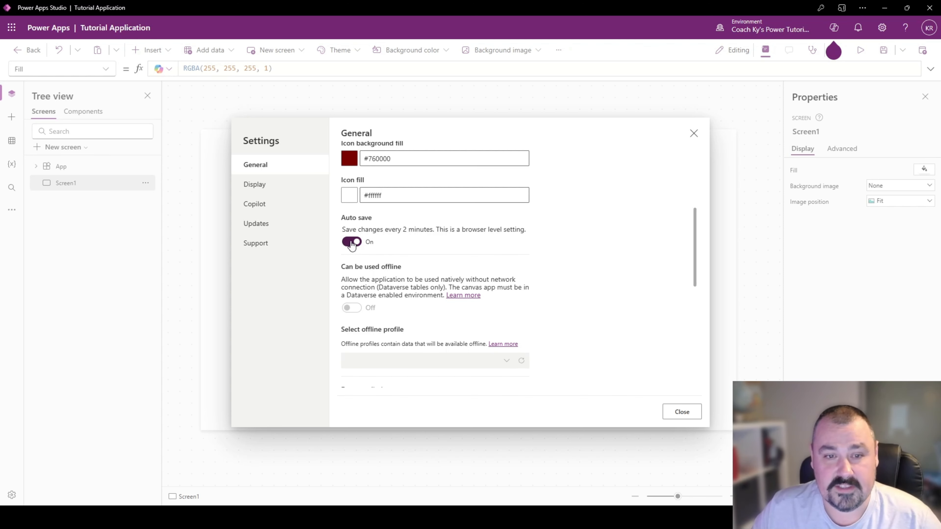
scroll(355, 246, "down", 6)
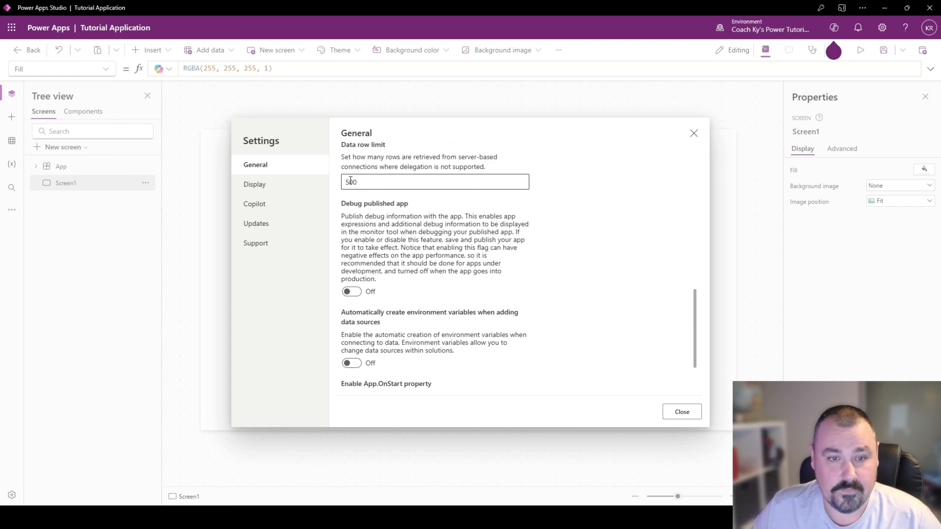
double_click(365, 182)
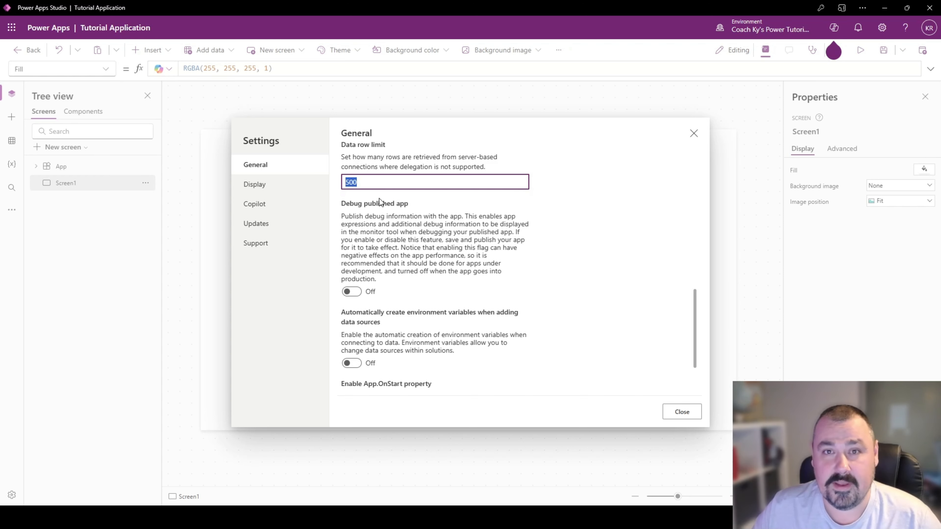
scroll(418, 267, "down", 2)
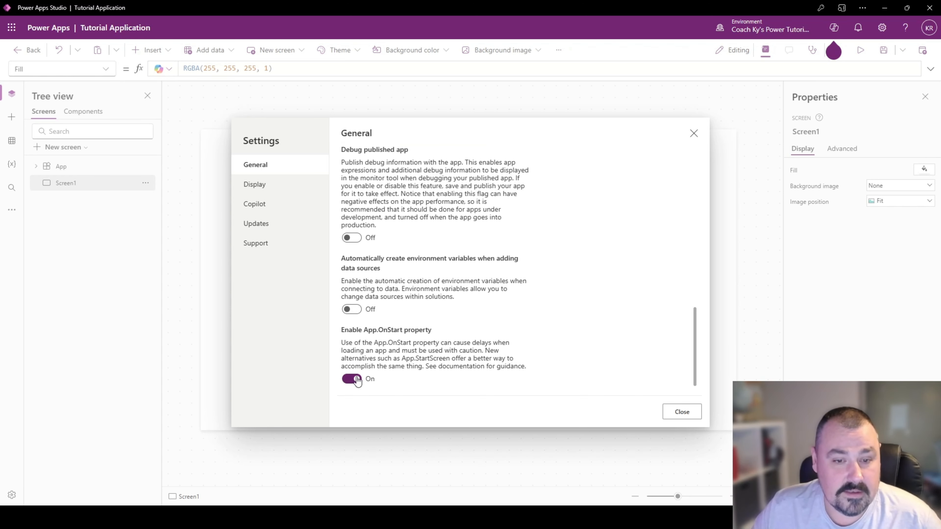
- Review the app's display settings and turn on Lock orientation
left_click(265, 186)
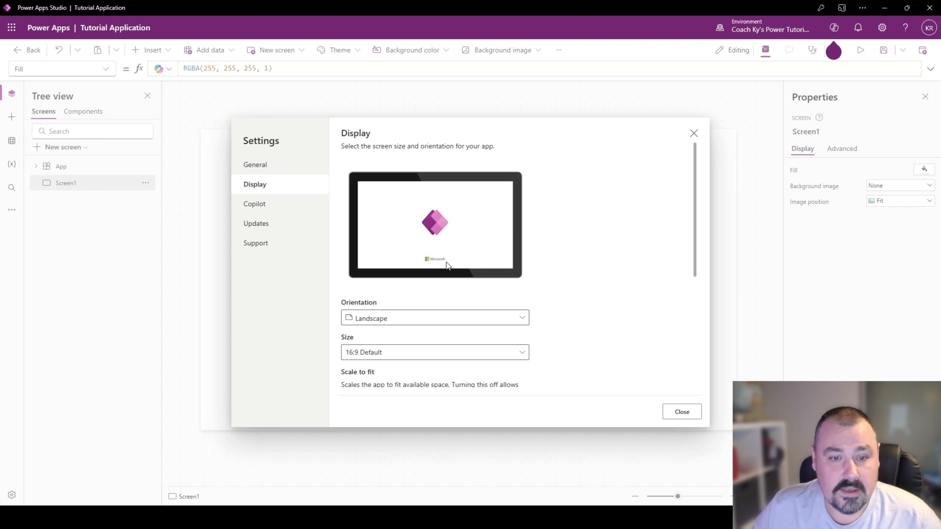
scroll(430, 267, "down", 2)
scroll(393, 297, "down", 2)
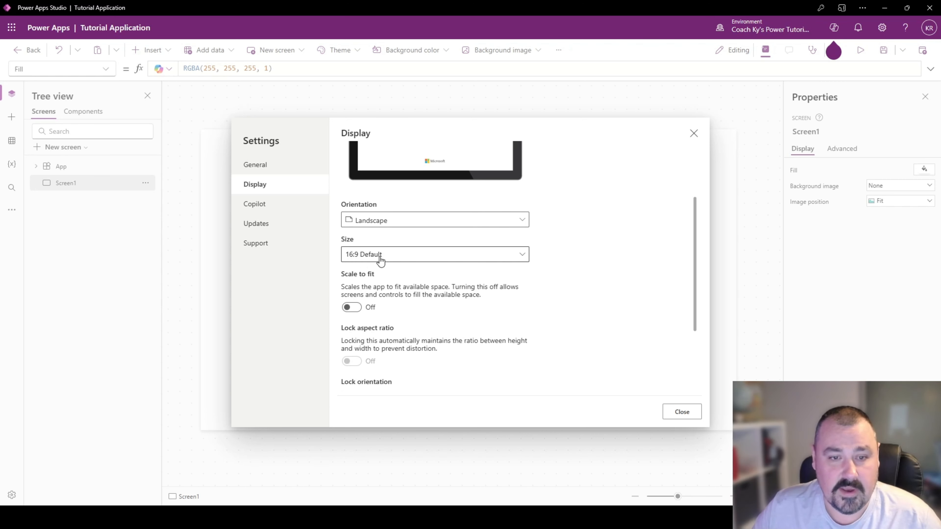
scroll(371, 263, "down", 2)
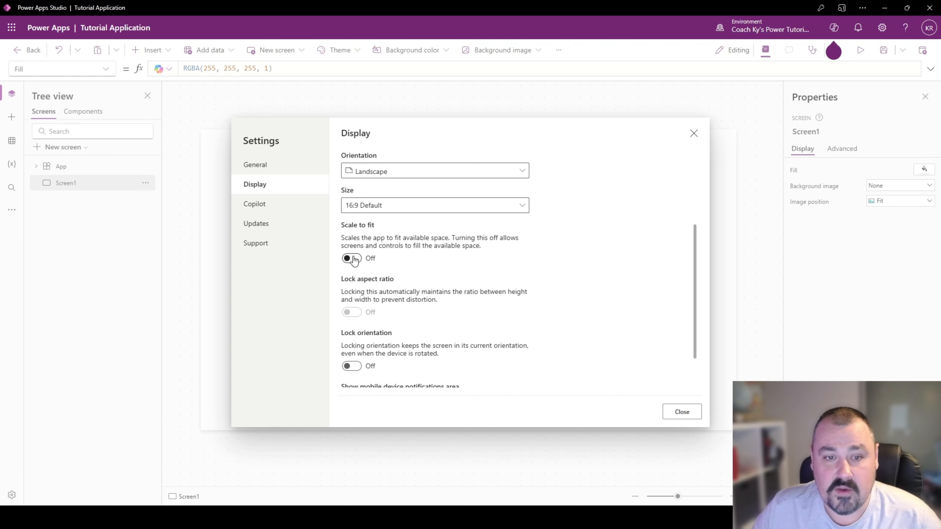
scroll(357, 259, "down", 2)
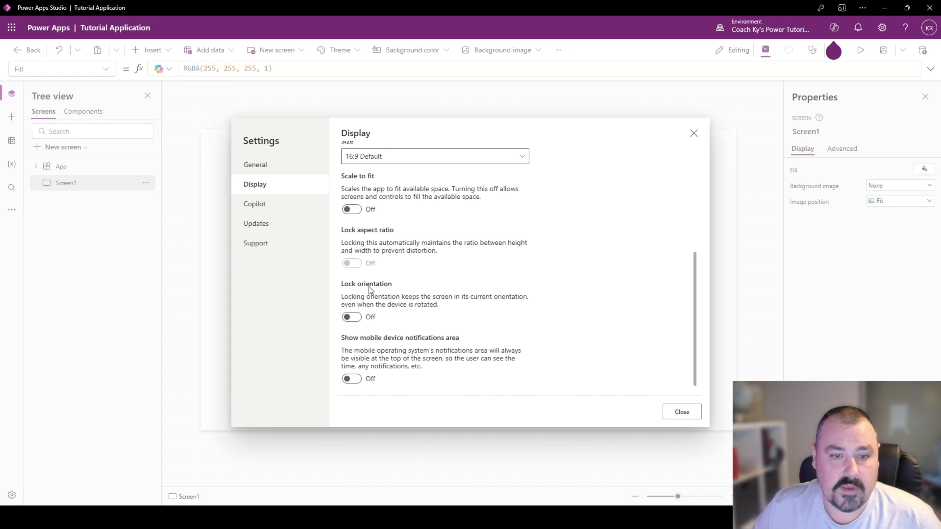
left_click(351, 317)
left_click(524, 303)
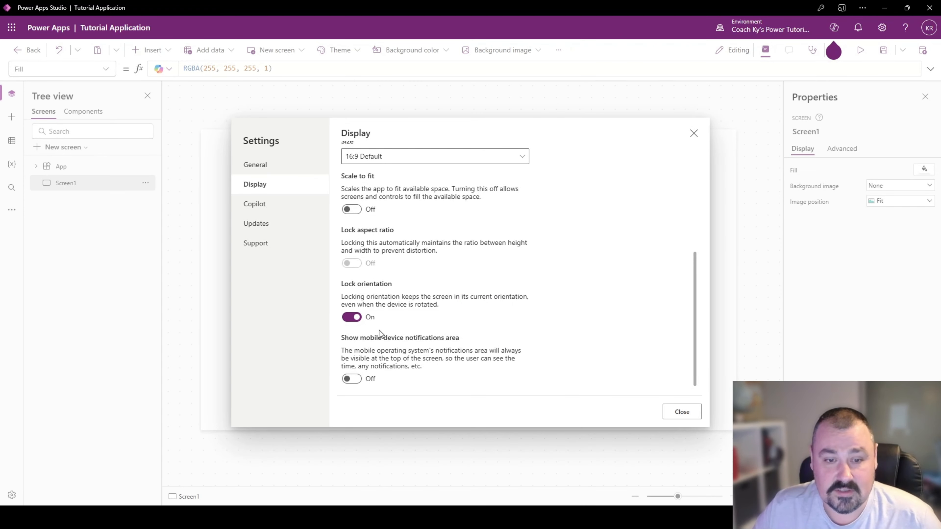
- Turn on Modern controls and themes in the new updates settings, and look over the preview features
left_click(293, 212)
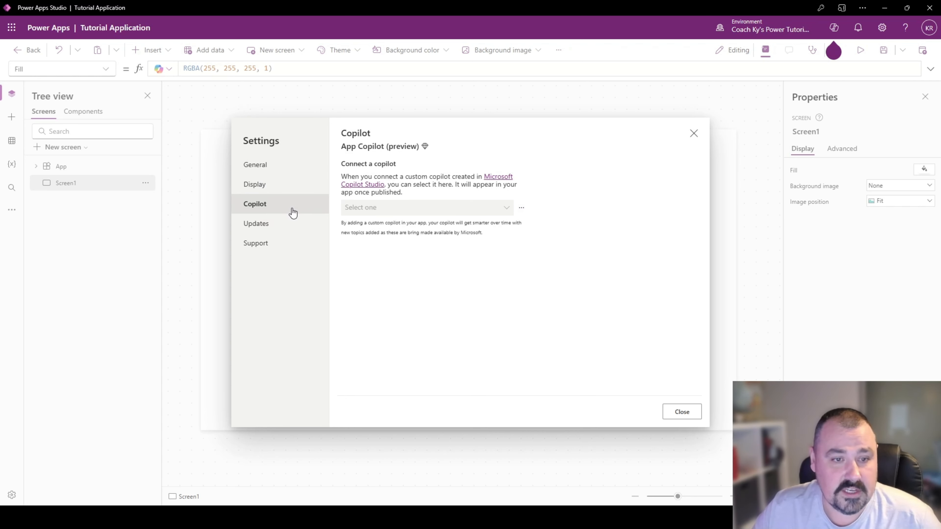
left_click(285, 225)
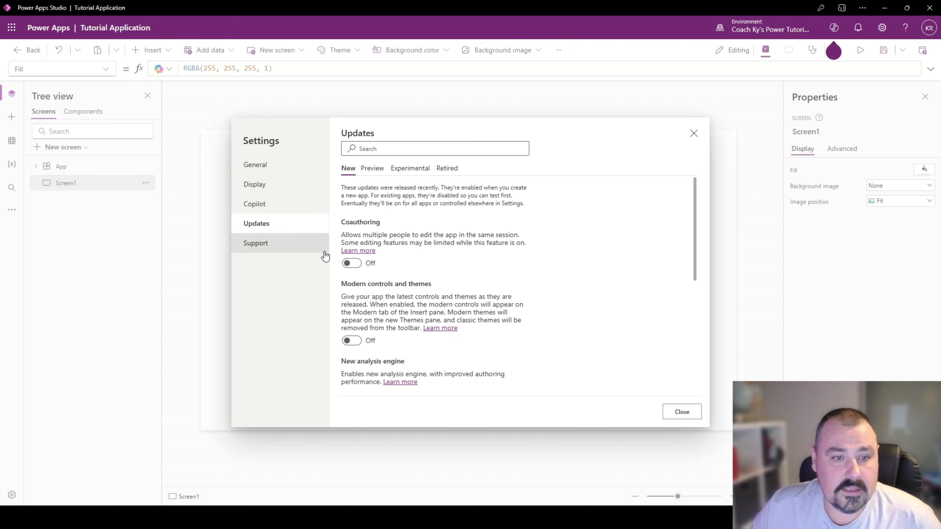
scroll(413, 266, "down", 2)
scroll(412, 262, "down", 1)
left_click(352, 242)
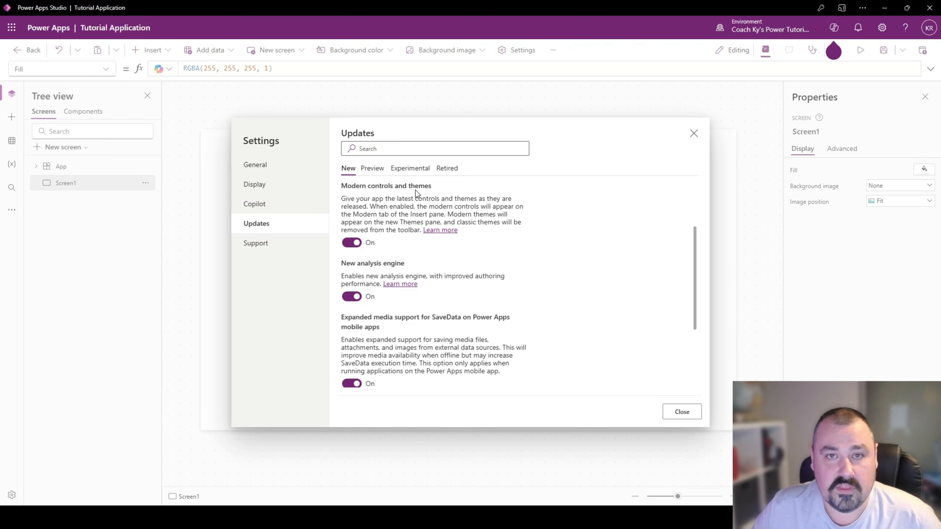
scroll(355, 234, "down", 1)
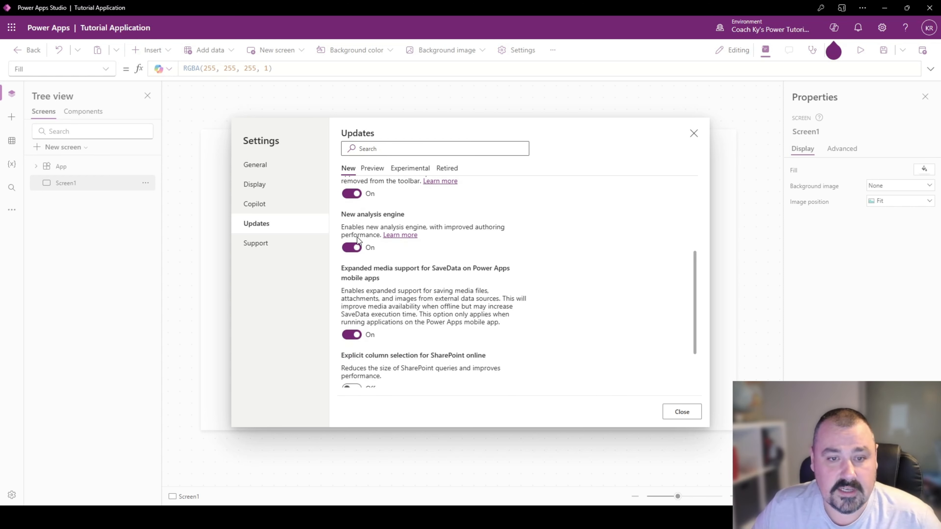
left_click(370, 169)
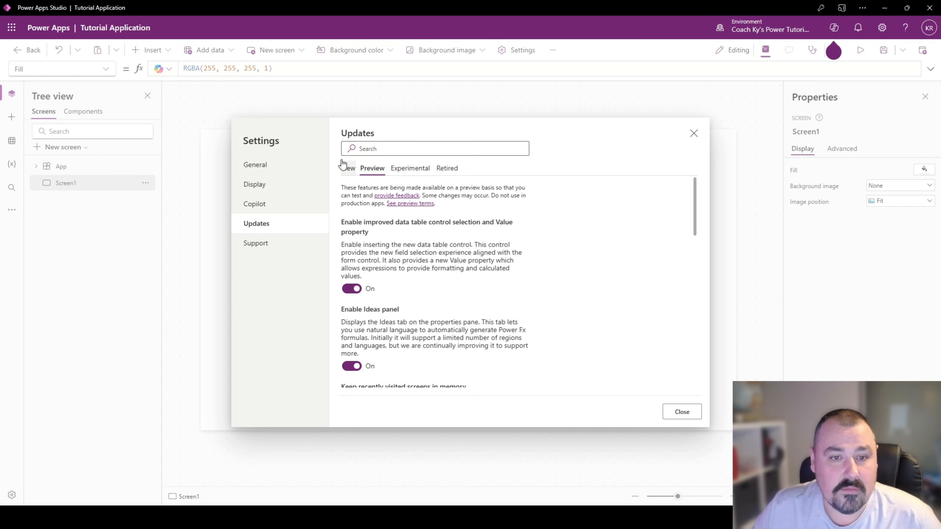
left_click(347, 168)
scroll(386, 306, "down", 1)
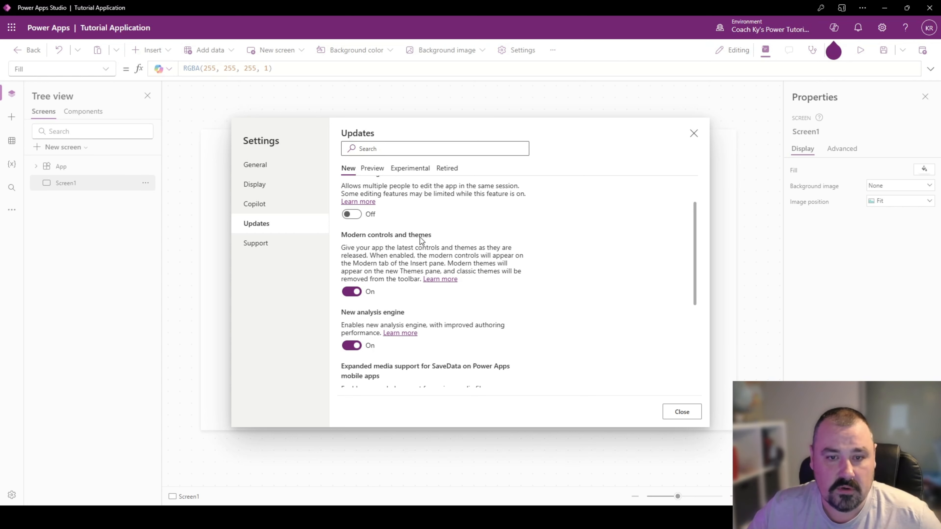
- Close the settings and apply the Red theme, extending it to classic controls and suppressing that prompt in future
left_click(682, 412)
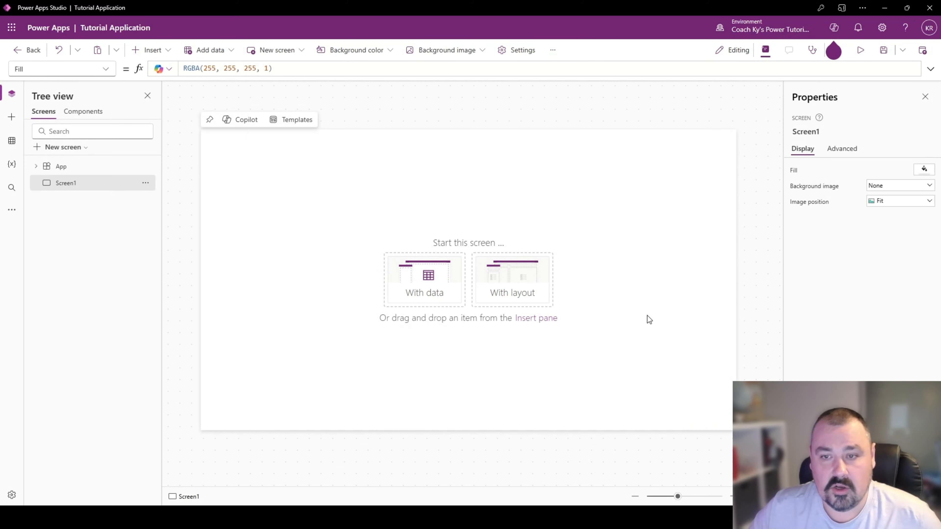
left_click(12, 215)
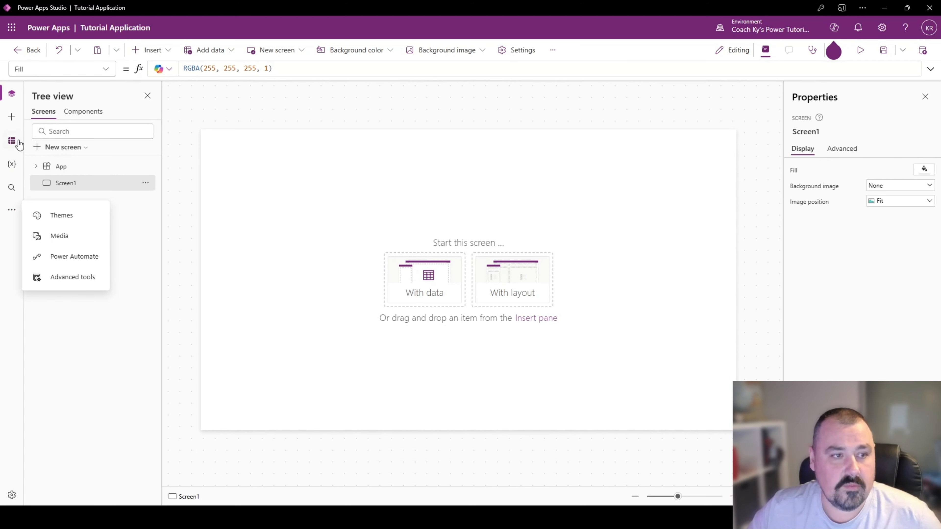
left_click(7, 224)
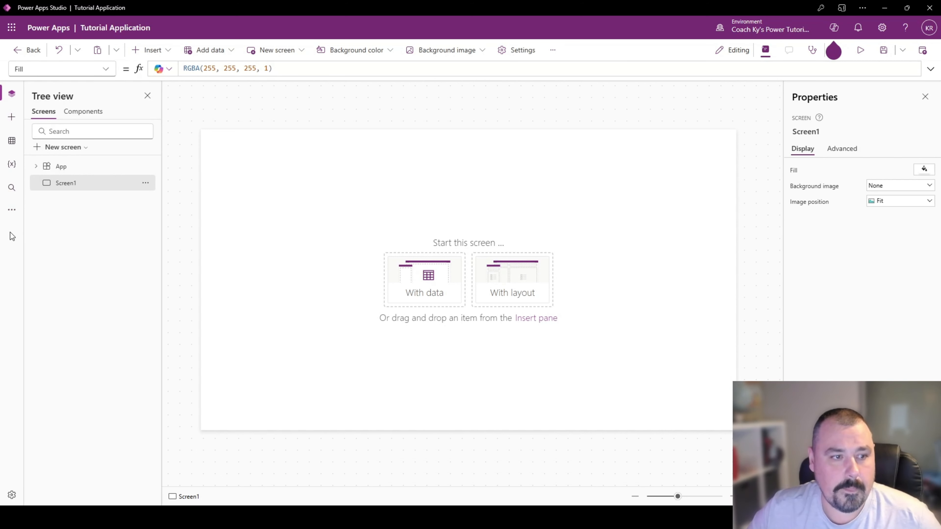
left_click(13, 212)
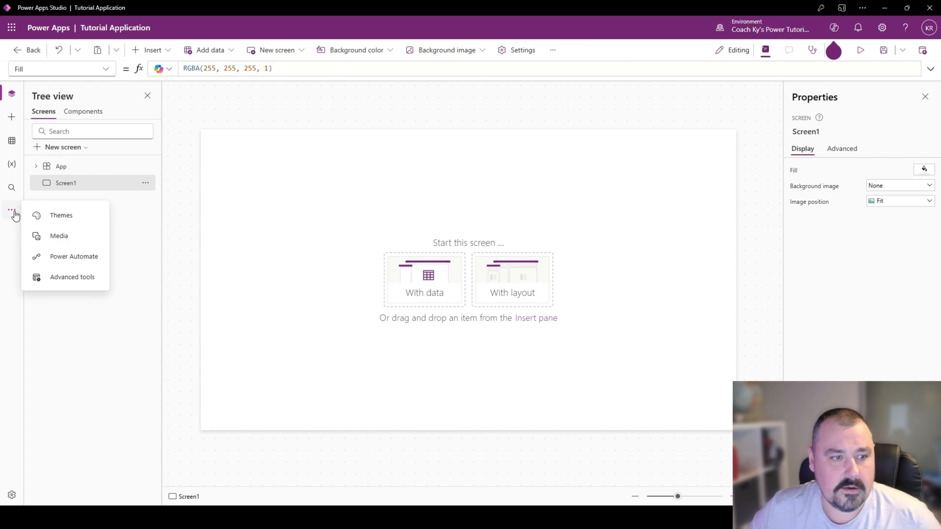
left_click(59, 219)
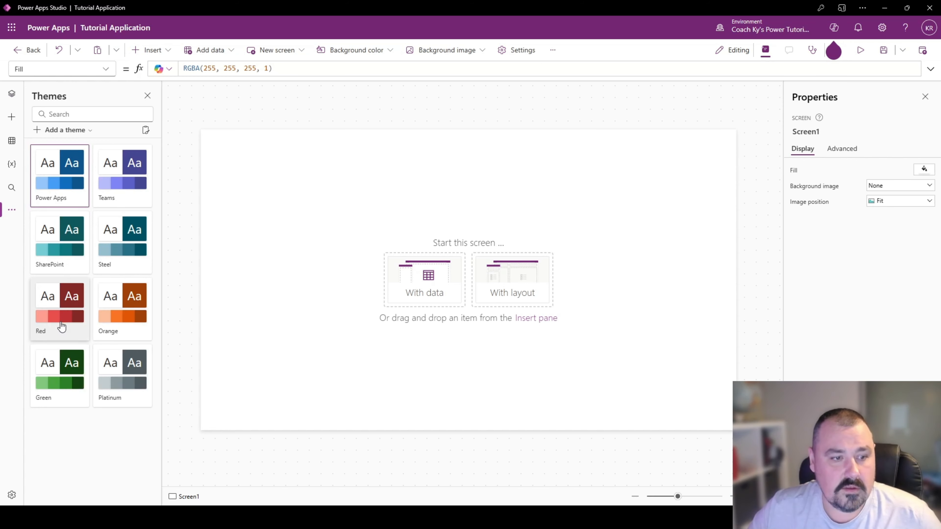
left_click(61, 325)
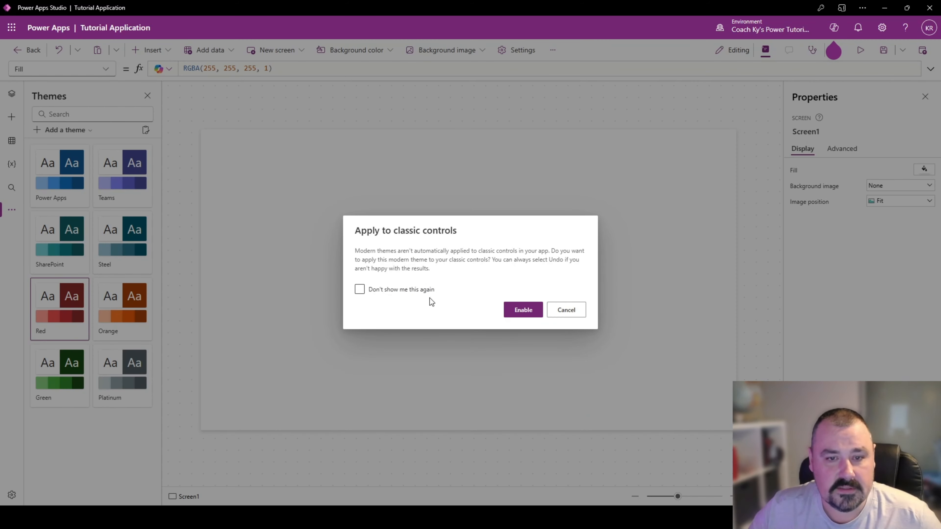
left_click(378, 291)
left_click(519, 310)
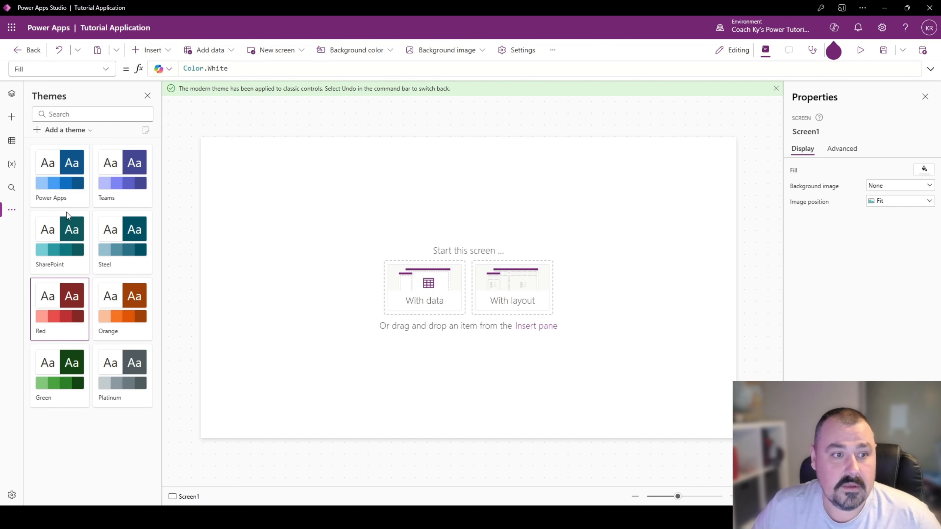
- Start a new custom theme named KysTheme with the Segoe UI font
left_click(87, 131)
left_click(547, 155)
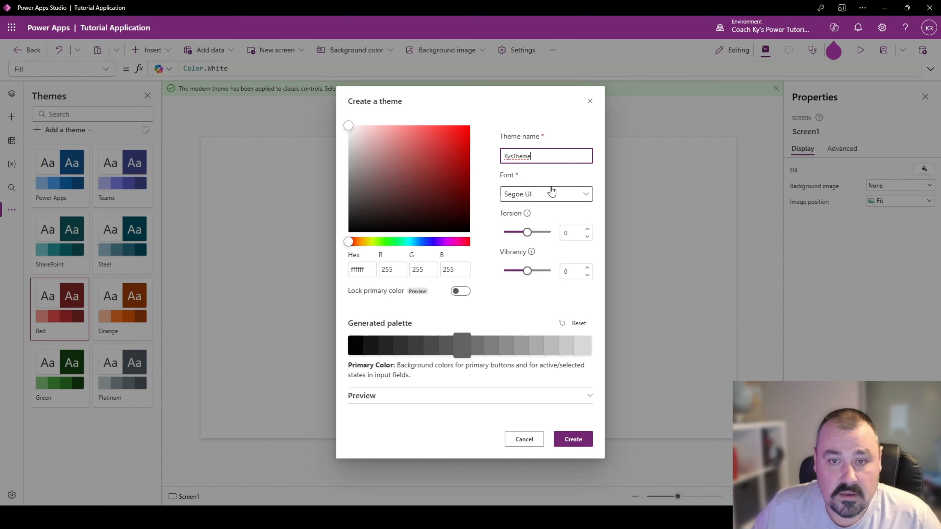
left_click(554, 194)
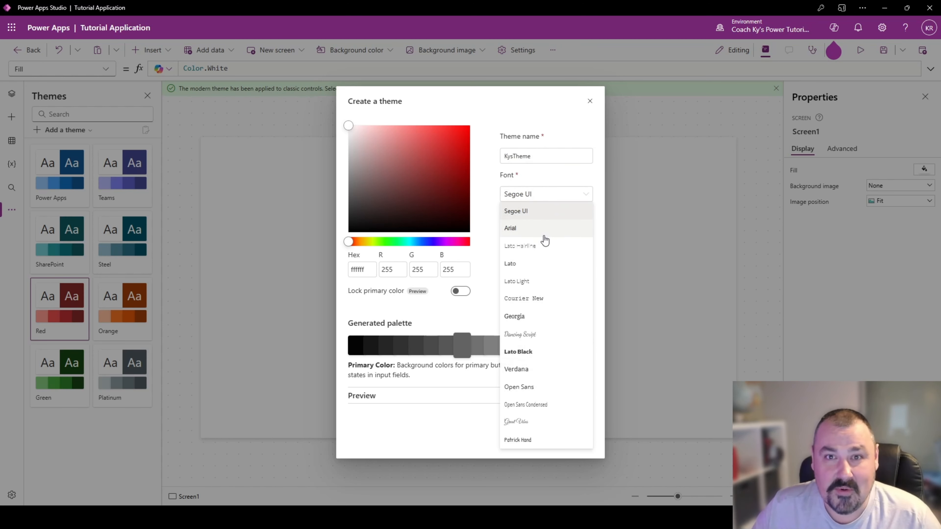
left_click(536, 212)
- Set the theme color to red f20000, leave Lock primary color off after comparing the palettes, and create the theme
left_click_drag(449, 143, 458, 142)
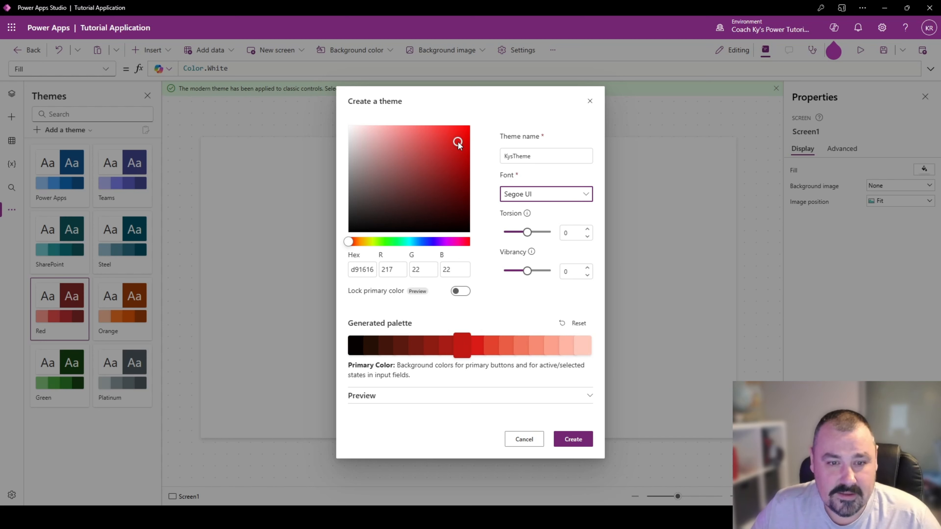
left_click(460, 291)
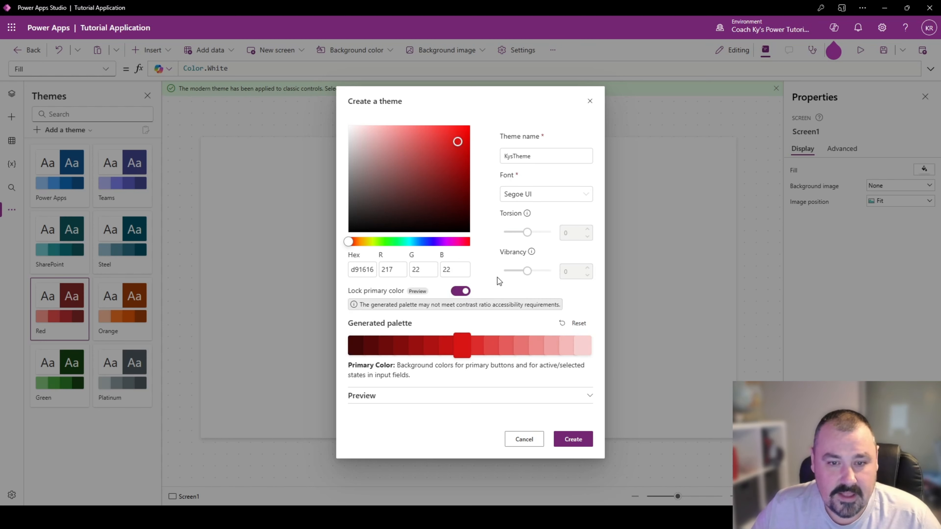
left_click_drag(455, 167, 477, 134)
left_click(463, 292)
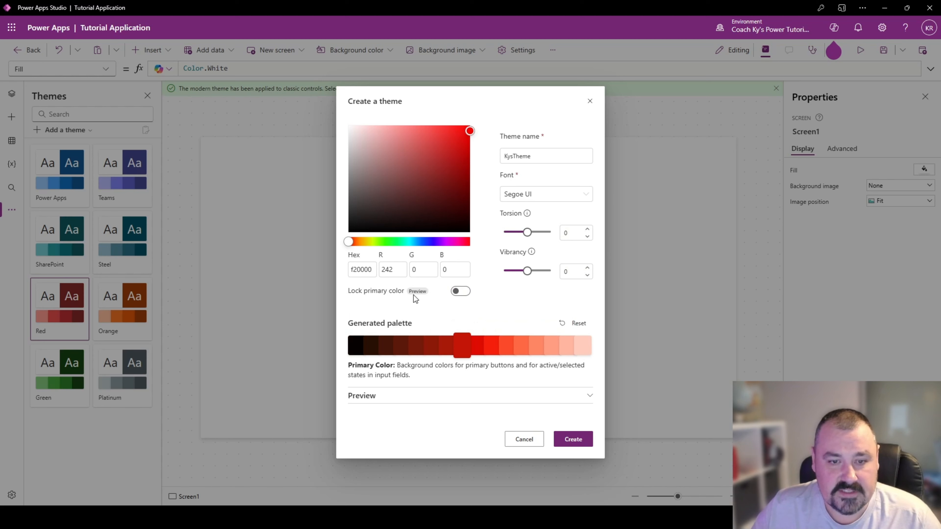
left_click(463, 289)
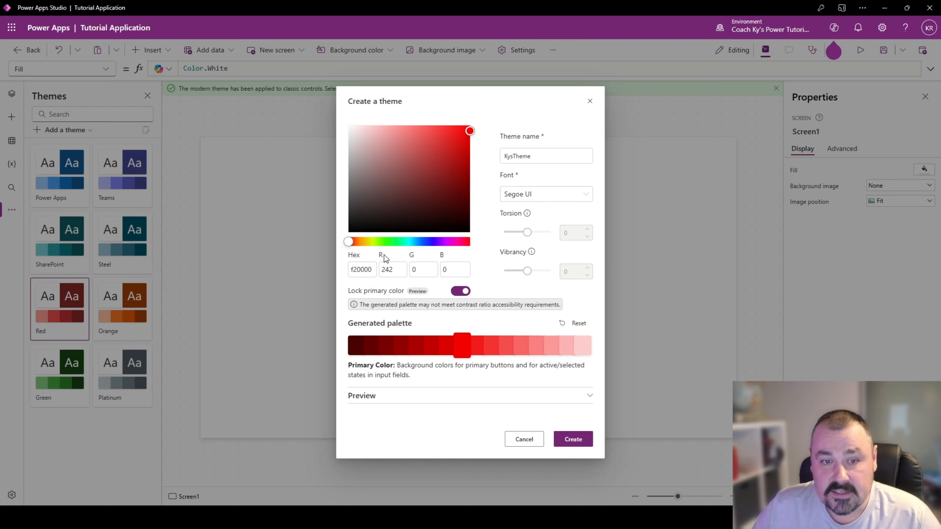
left_click(461, 291)
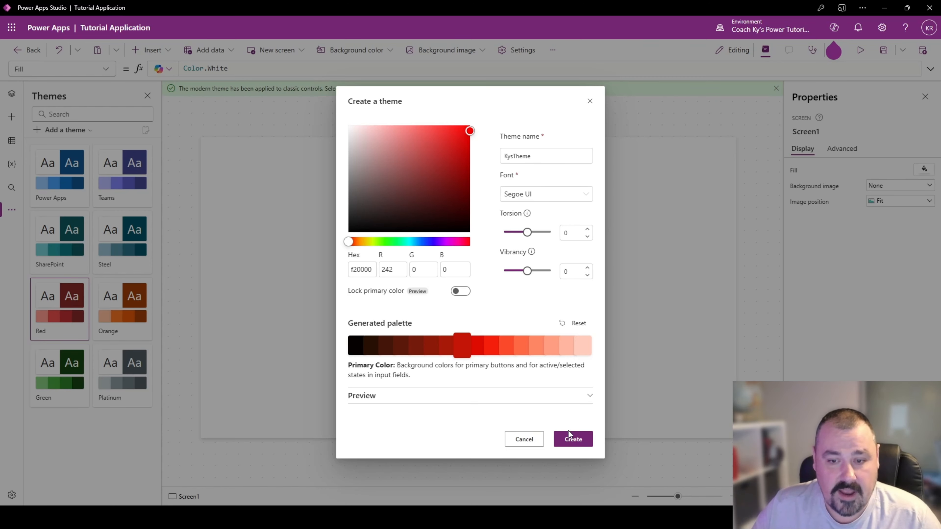
left_click(573, 439)
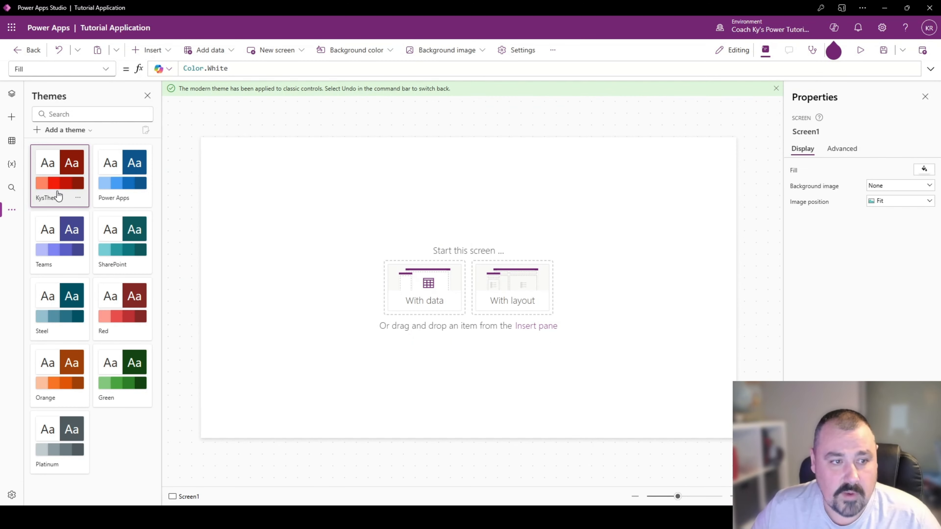
- Insert a button on the screen and move it near the upper centre, at about X 616, Y 228
left_click(166, 50)
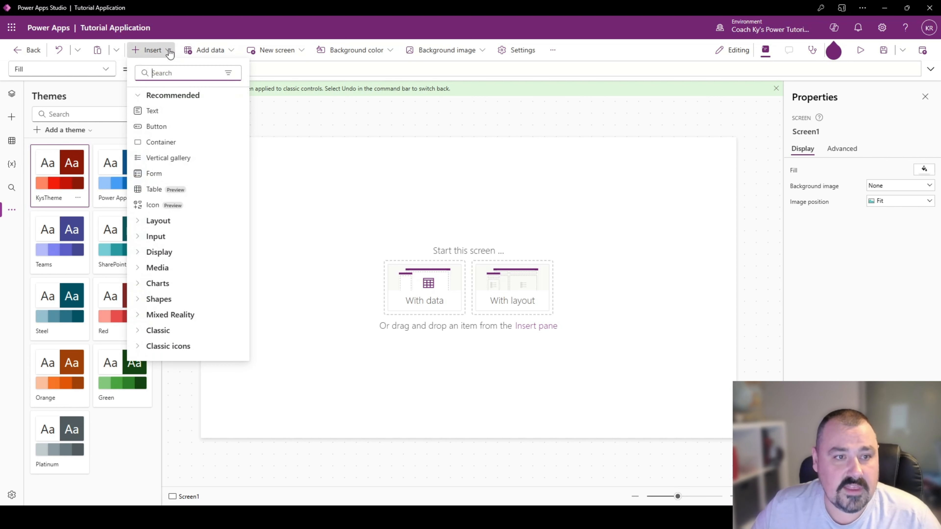
left_click(165, 132)
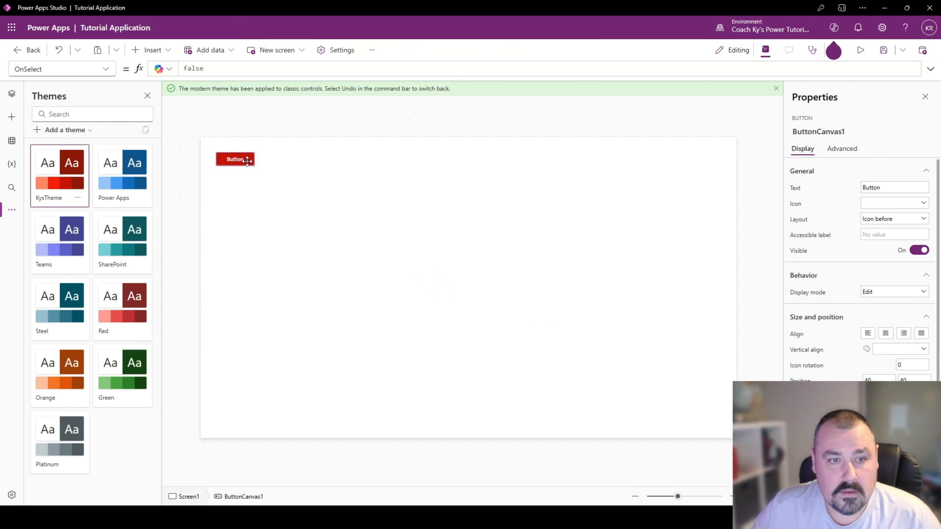
left_click_drag(247, 160, 473, 234)
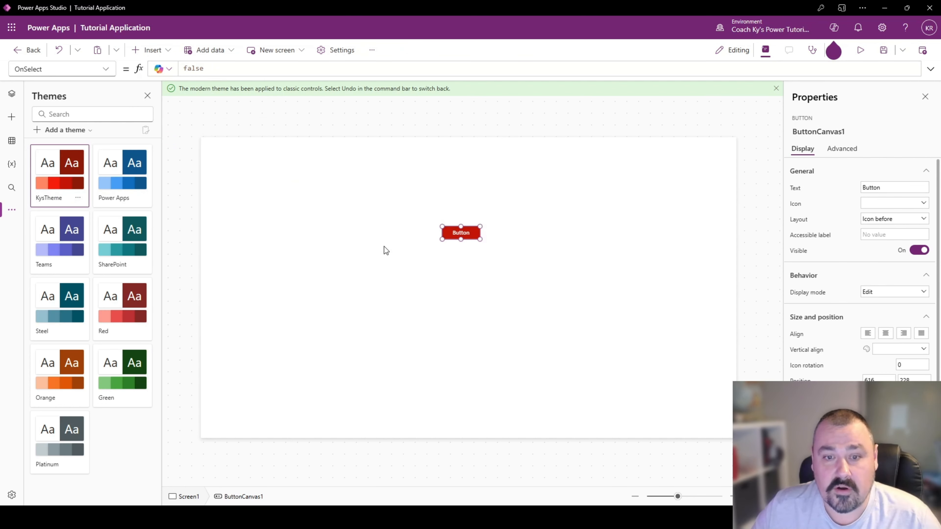
- Rename the new button control as btnTutorial
left_click(822, 133)
type("btnTutorial")
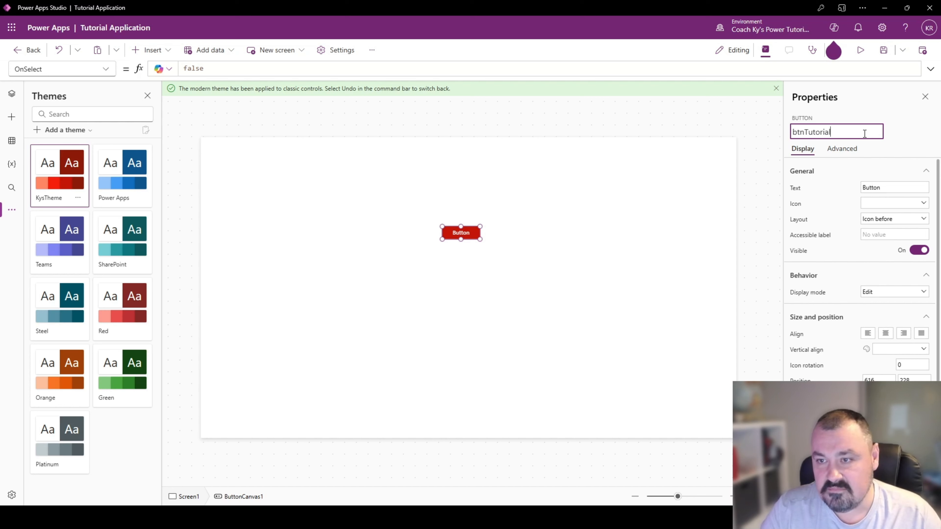
key("Return")
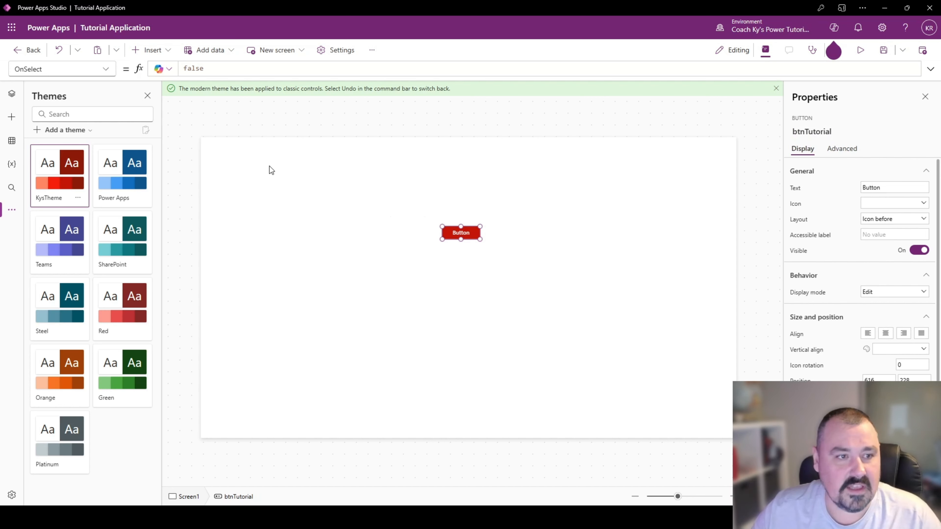
- Rename Screen1 as Main Screen in the tree view
left_click(10, 97)
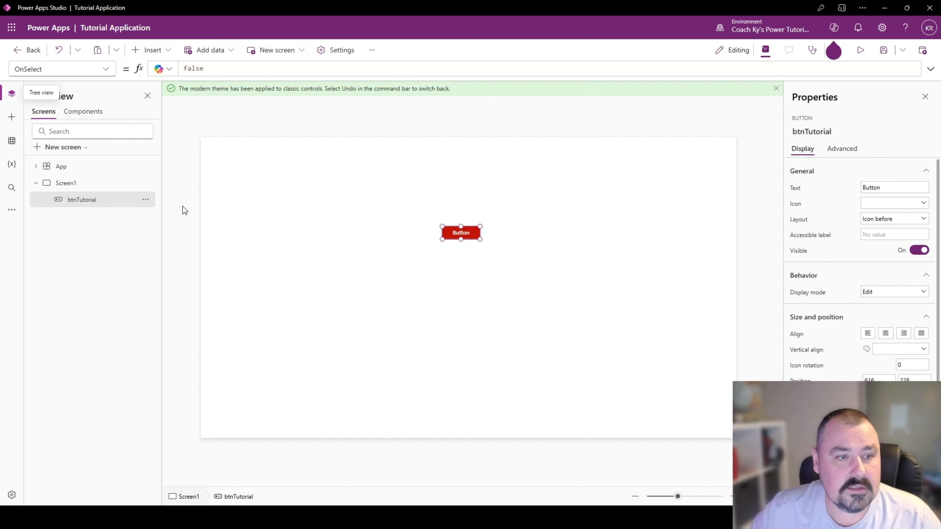
double_click(77, 183)
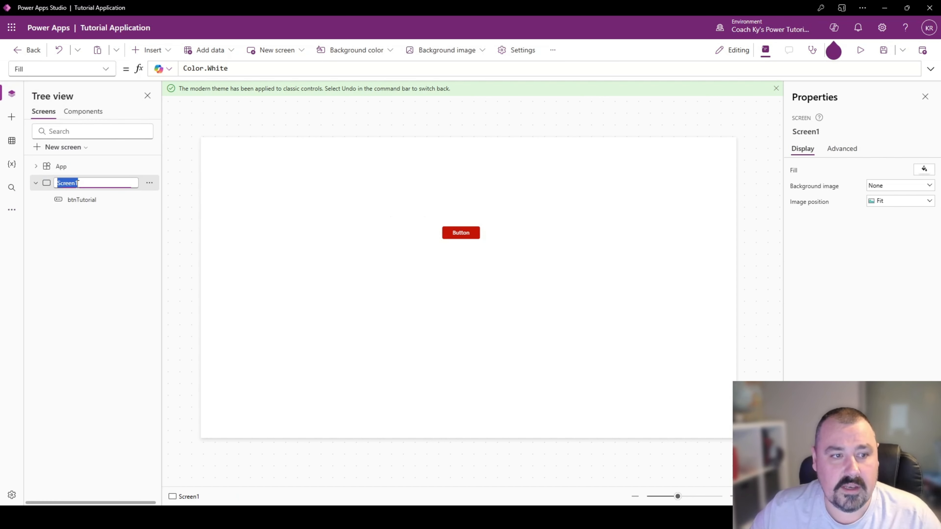
type("Main Sc")
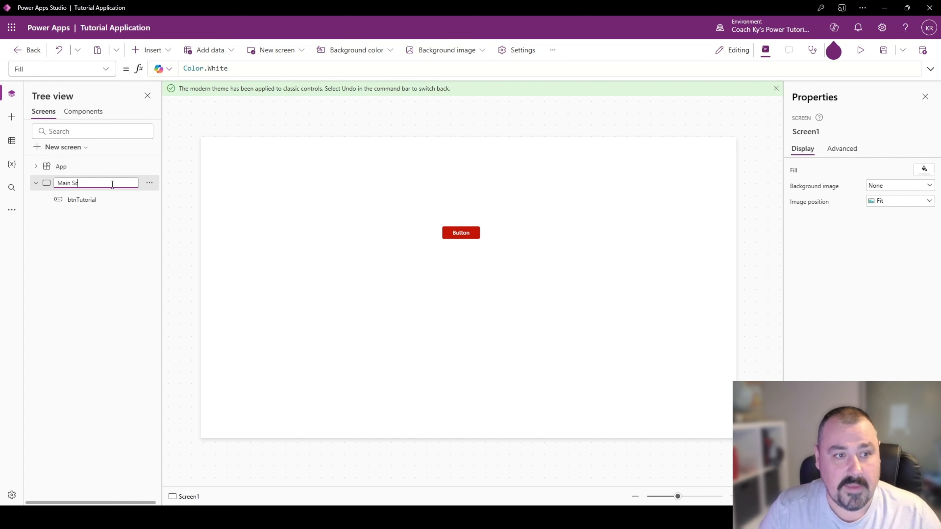
type("reen")
key("Return")
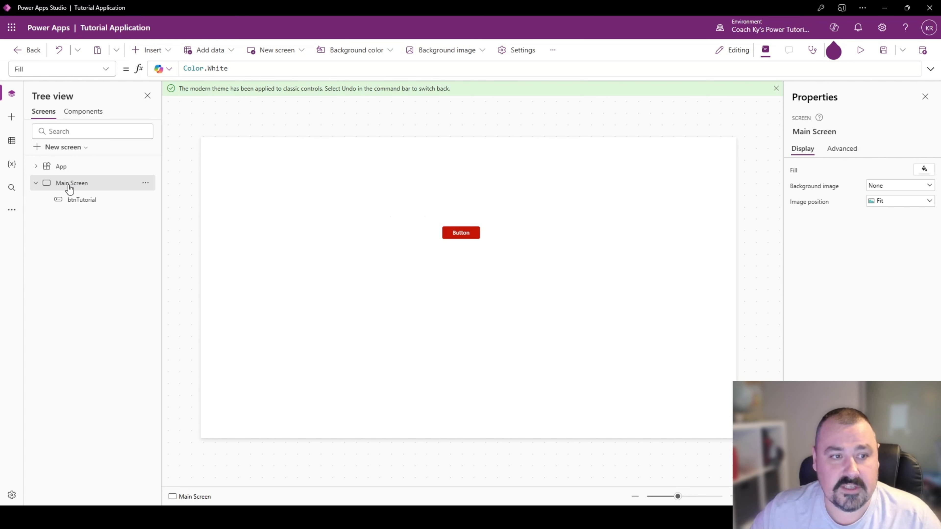
- Insert a classic text label on Main Screen and place it above the button at about X 212, Y 76
left_click(100, 208)
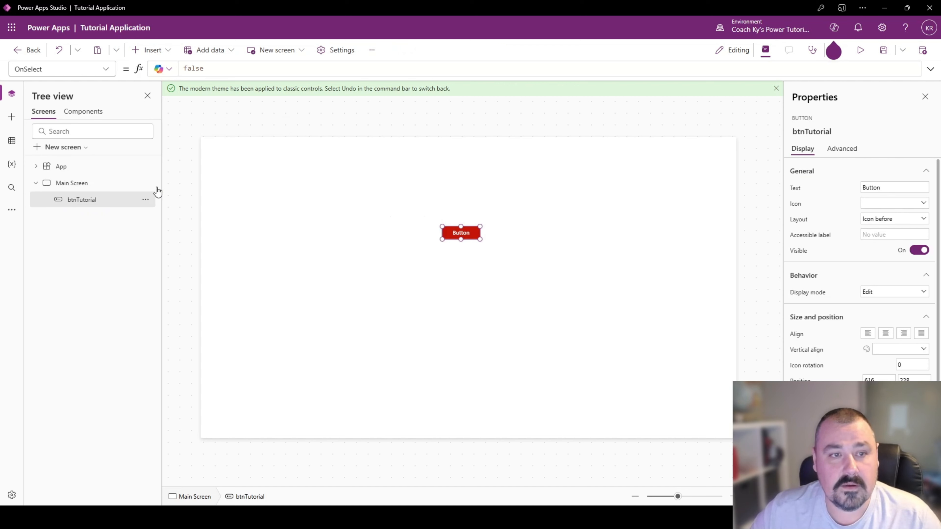
left_click(157, 52)
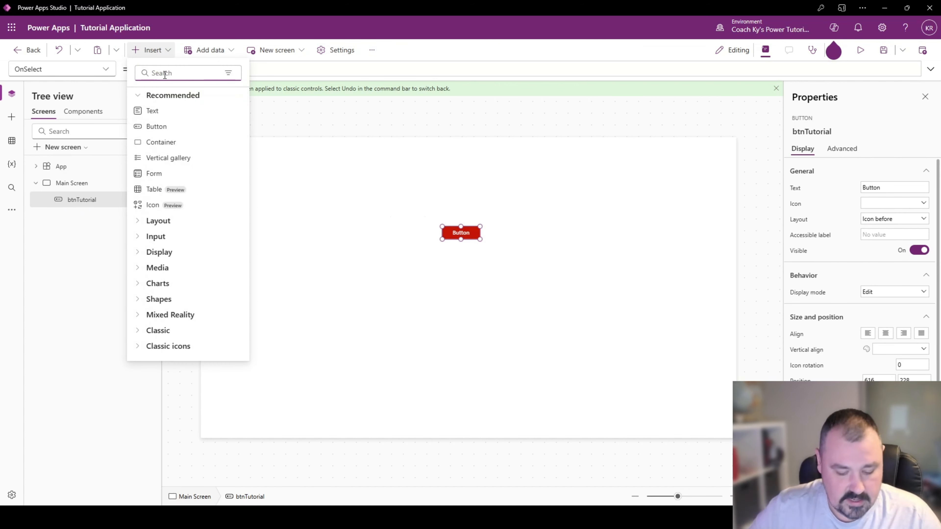
type("label")
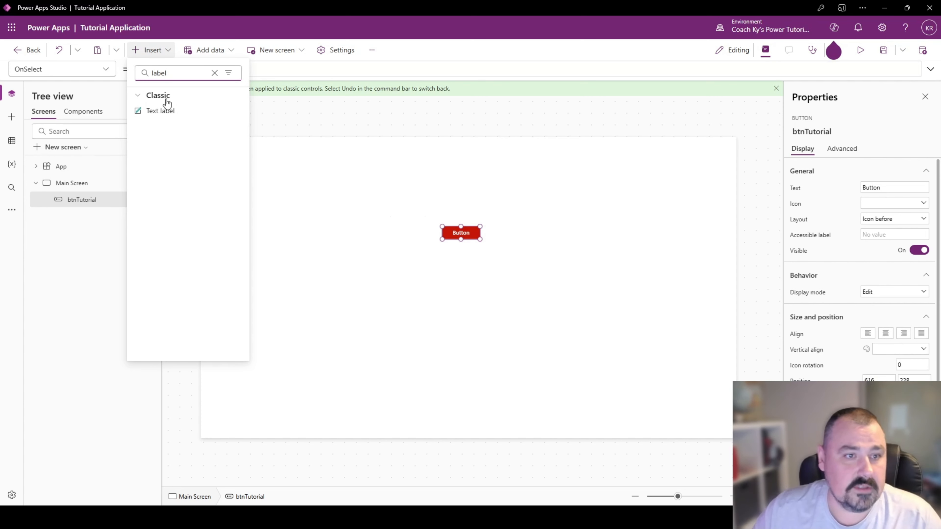
left_click(165, 113)
left_click_drag(262, 153, 329, 167)
- Change the label's Text formula to "Hello World"
left_click(226, 69)
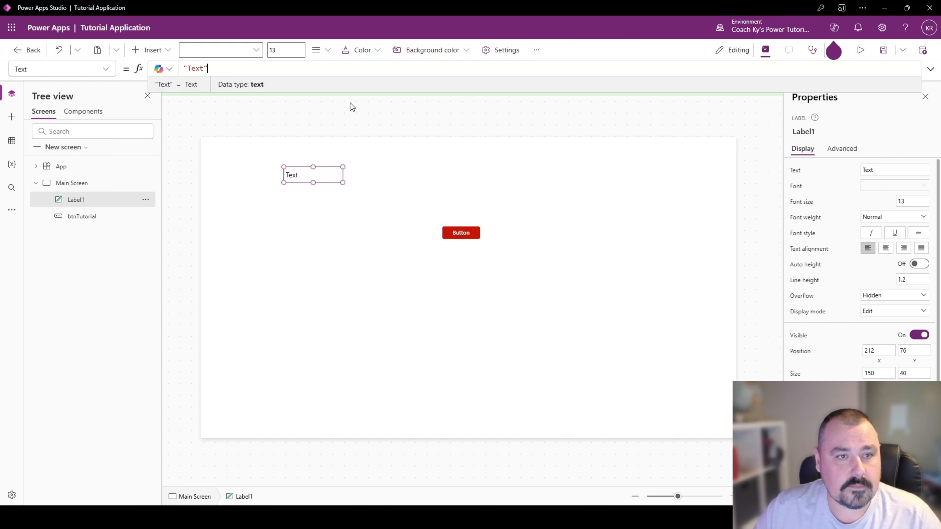
key("BackSpace")
key("BackSpace")
key("BackSpace")
key("BackSpace")
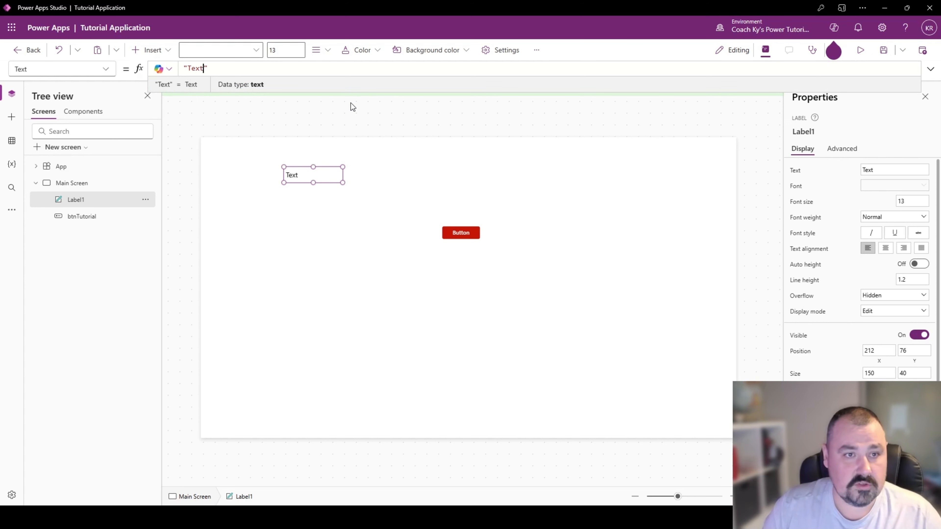
type("Hello W")
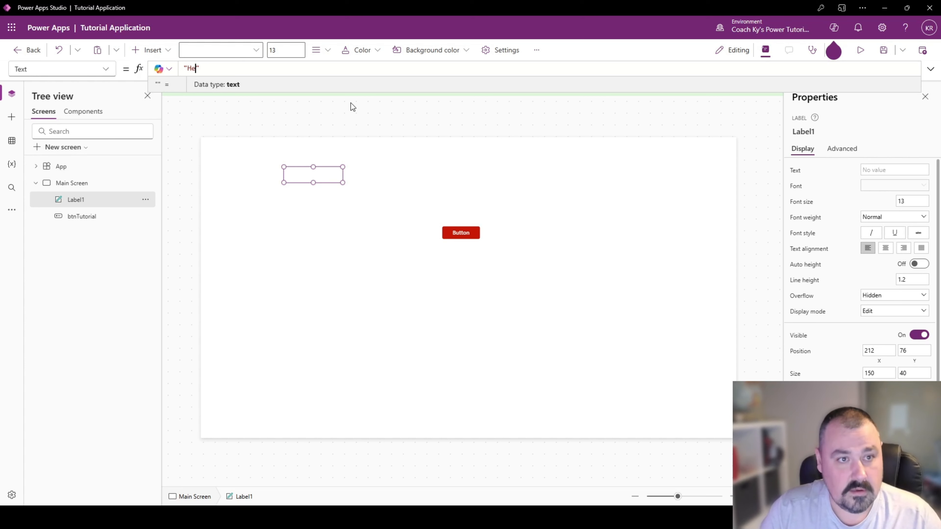
type("orld")
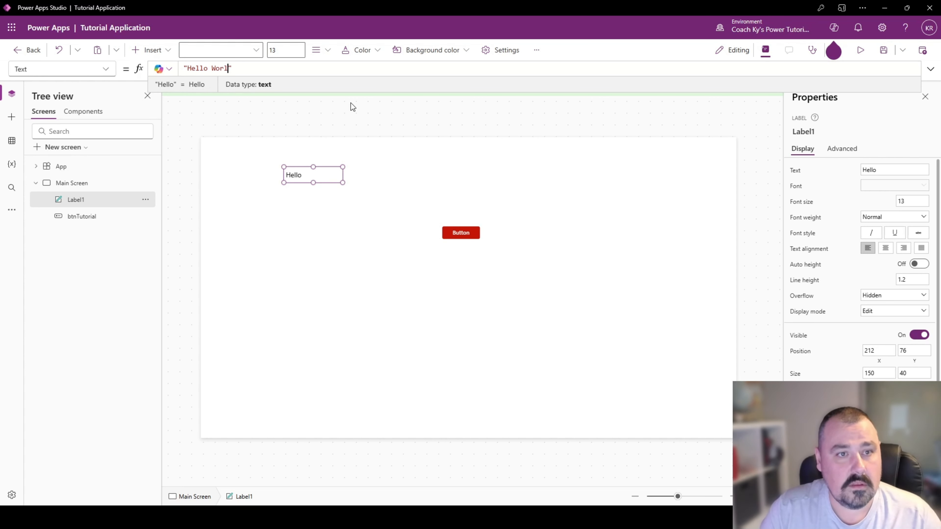
left_click(351, 103)
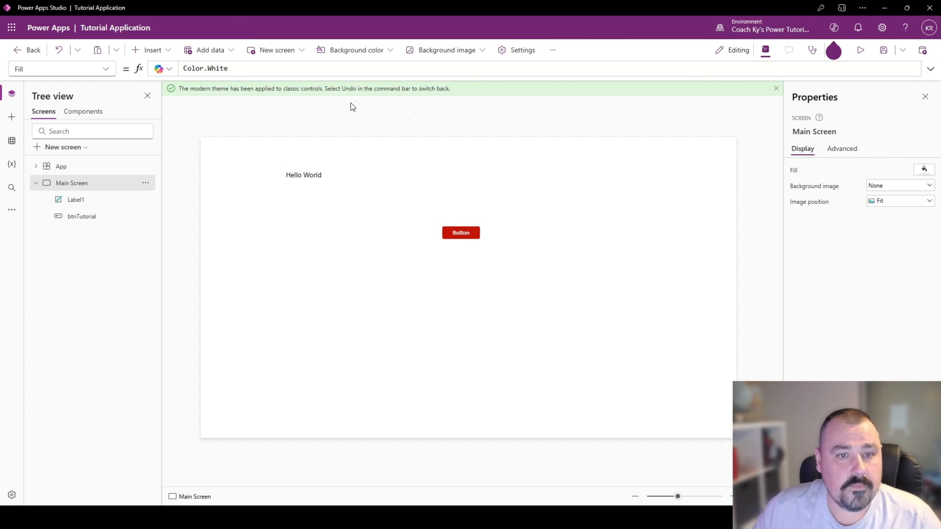
- Set the display text of the btnTutorial button to Submit
left_click(325, 173)
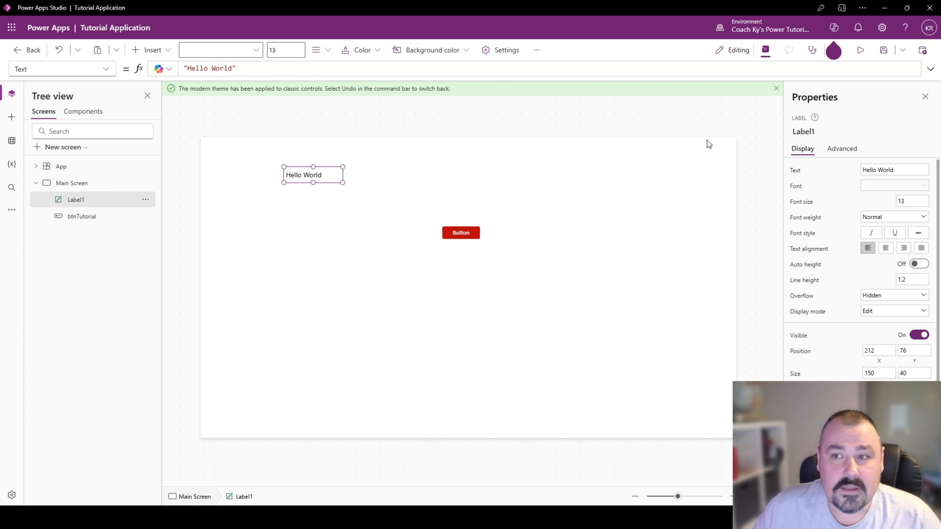
left_click(455, 235)
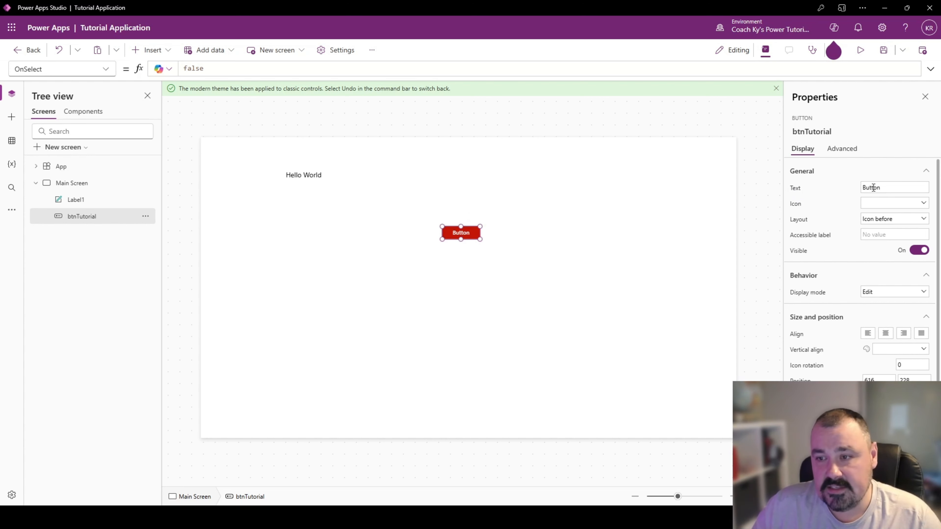
left_click_drag(888, 187, 844, 186)
type("Submit")
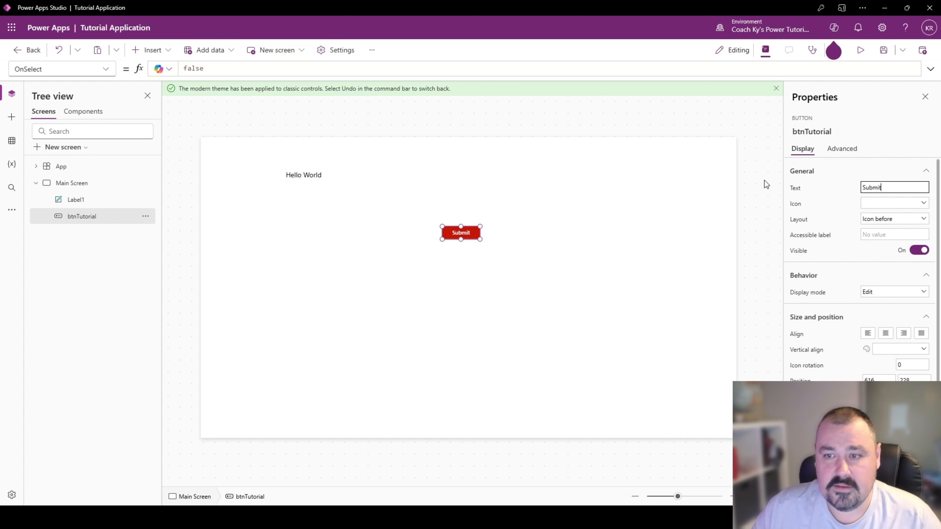
- Set the OnSelect formula of the Submit button to UpdateContext({ locHelloWorld: "" })
left_click(501, 225)
left_click(468, 236)
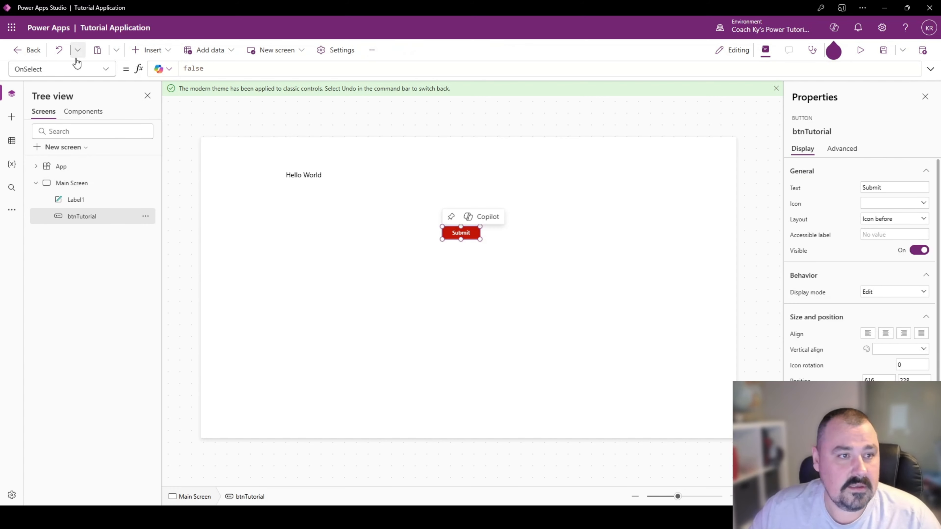
left_click(235, 69)
key("ctrl+a")
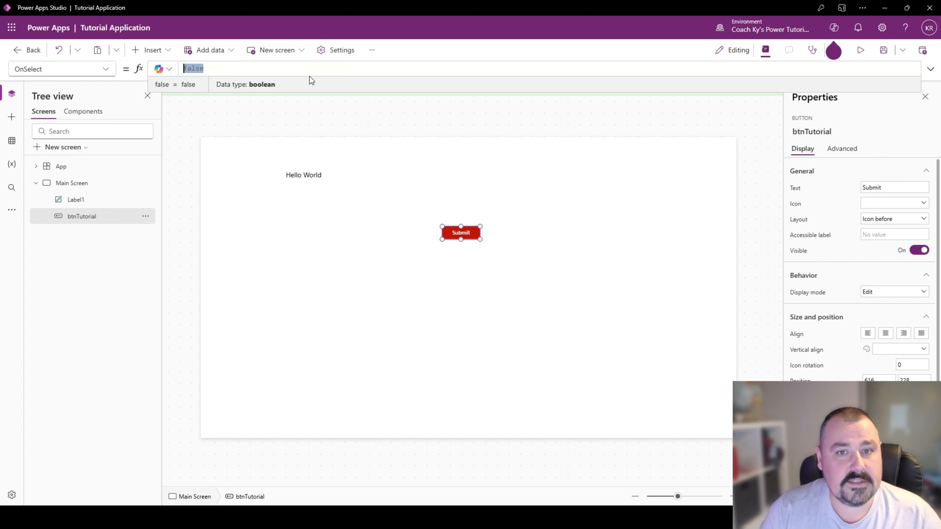
type("Up")
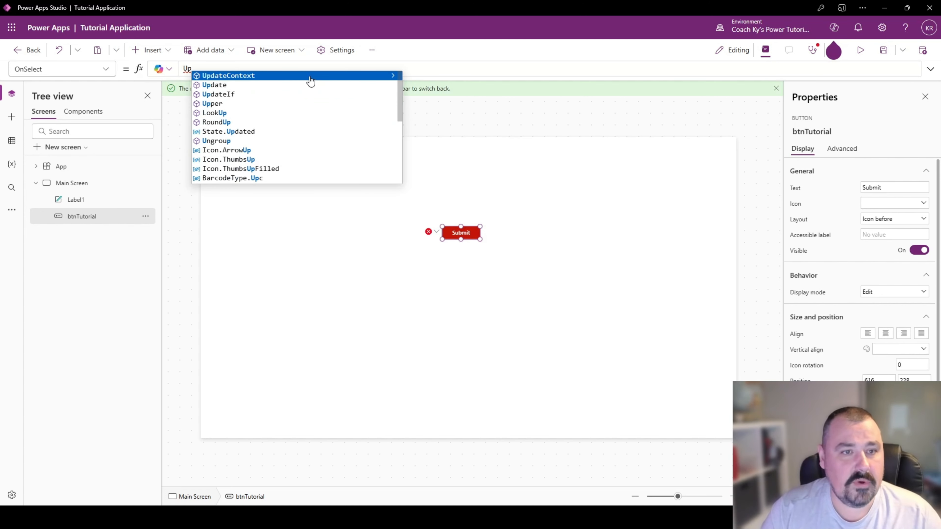
left_click(310, 79)
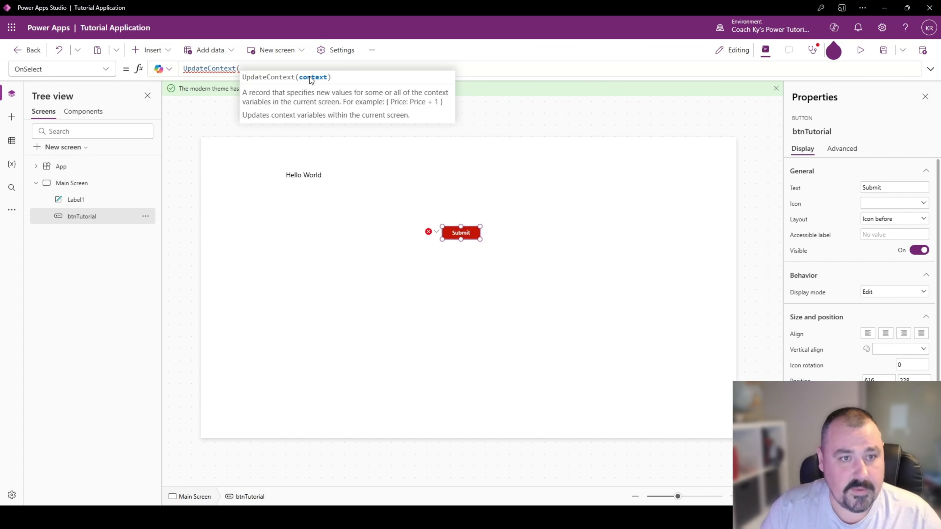
type("{ loc")
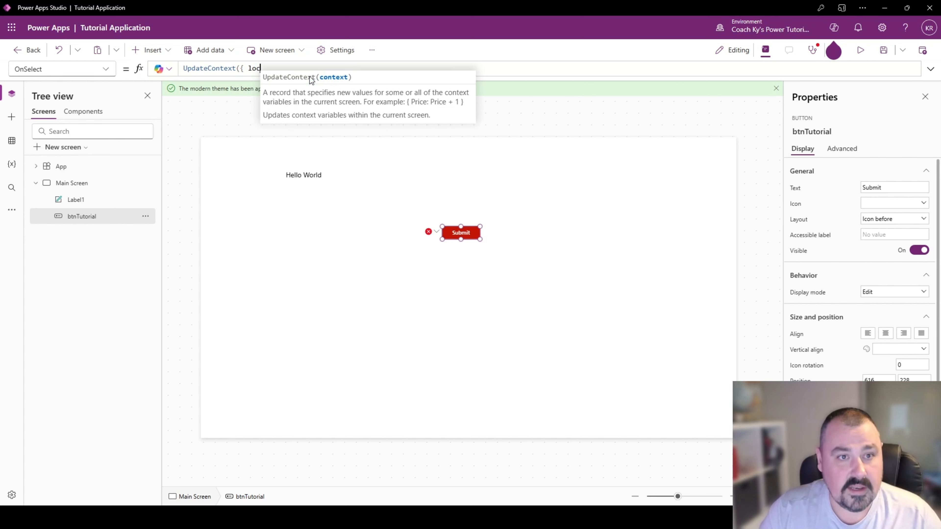
type("Hello")
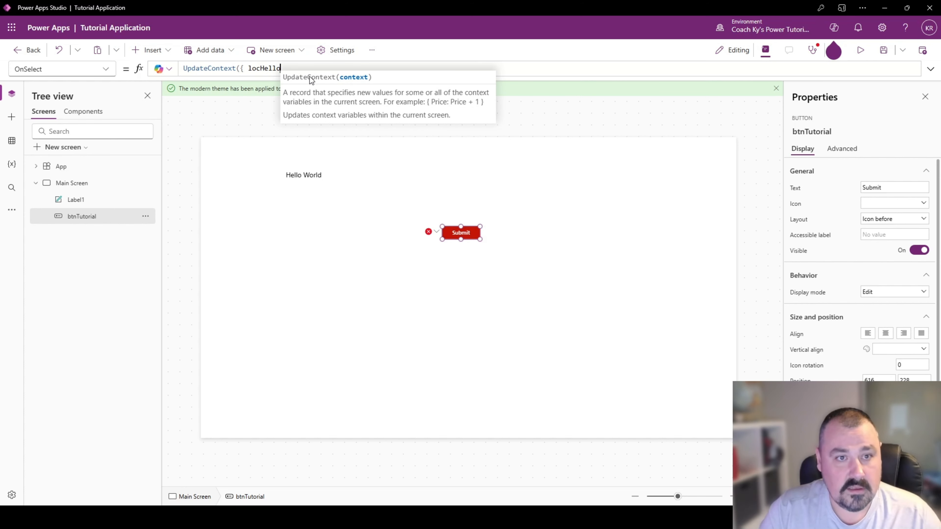
type("World: \"\"")
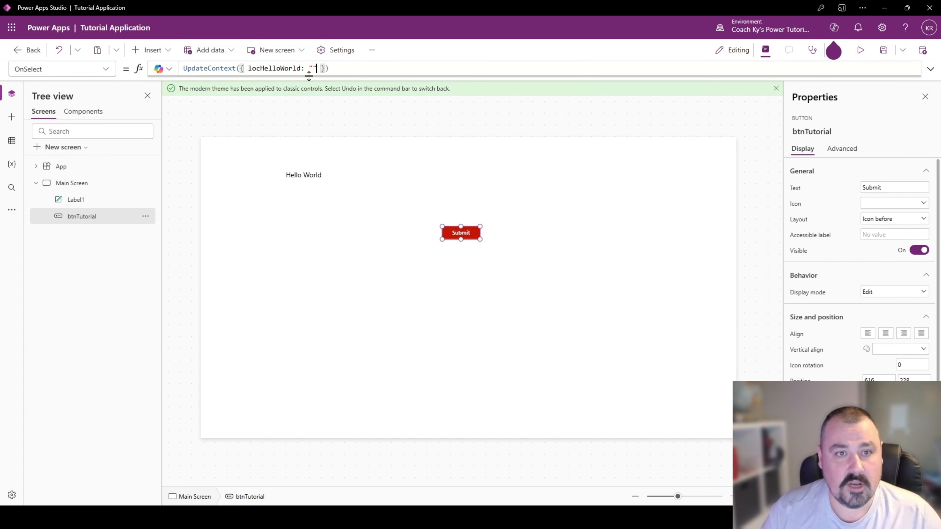
left_click(317, 73)
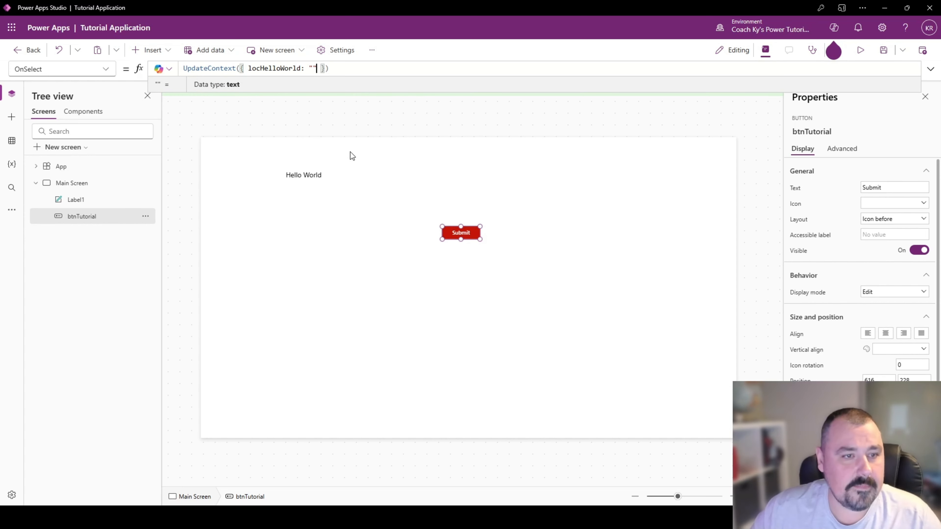
left_click(419, 156)
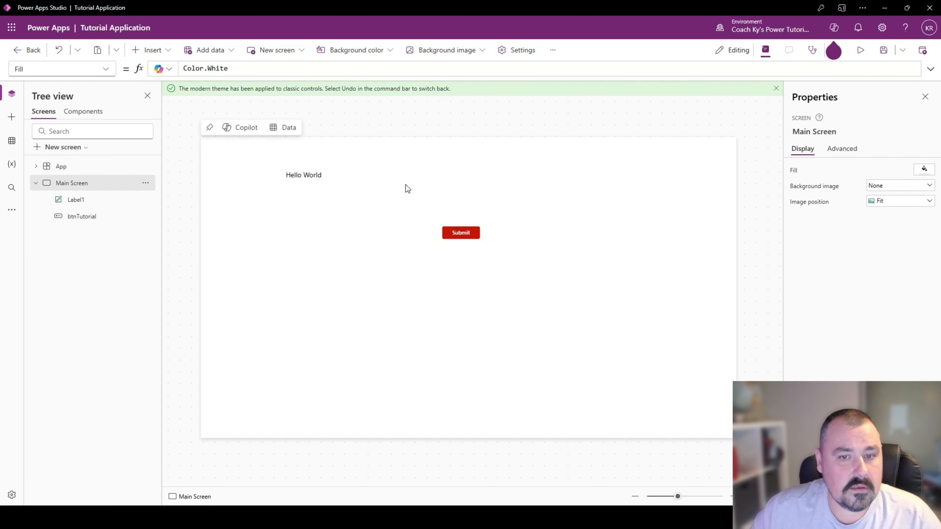
- Insert a modern text input on Main Screen and place it just right of the Hello World label at about X 342, Y 76
left_click(166, 52)
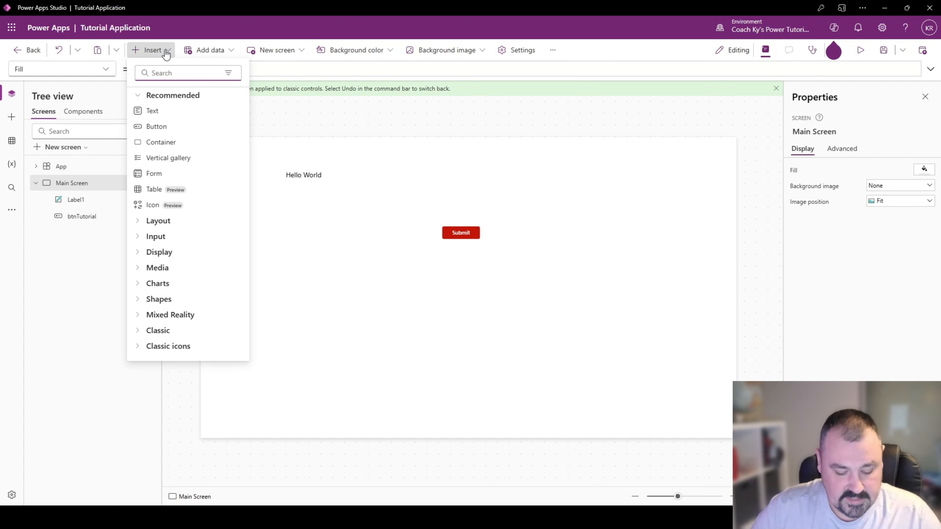
type("tex")
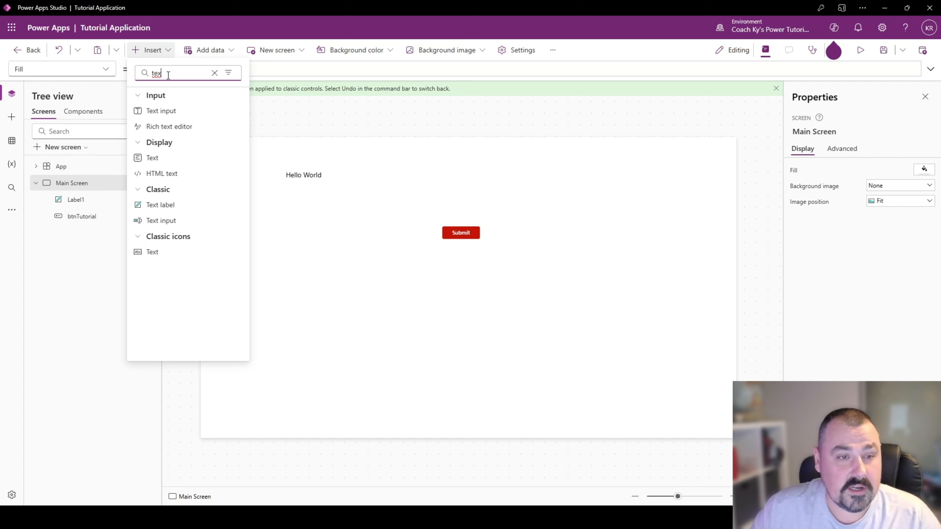
left_click(162, 111)
left_click_drag(313, 159, 432, 173)
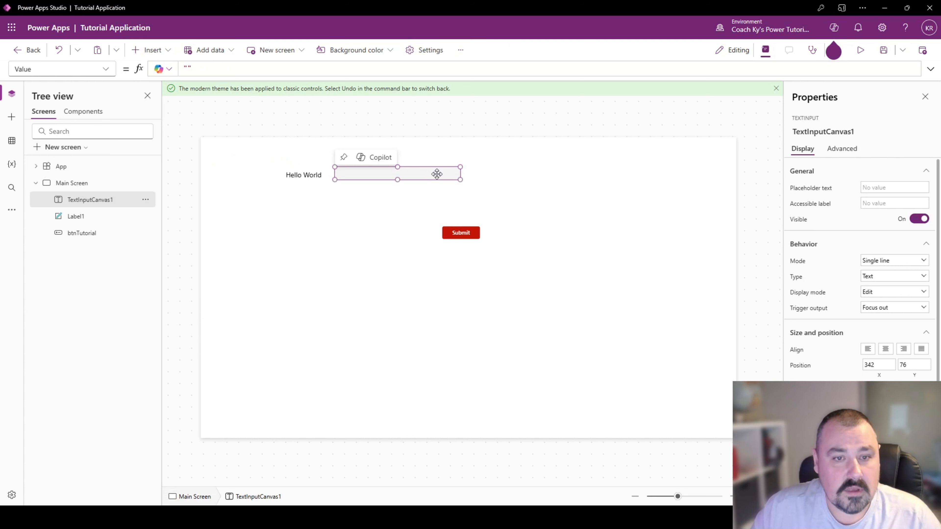
left_click(481, 174)
left_click(420, 175)
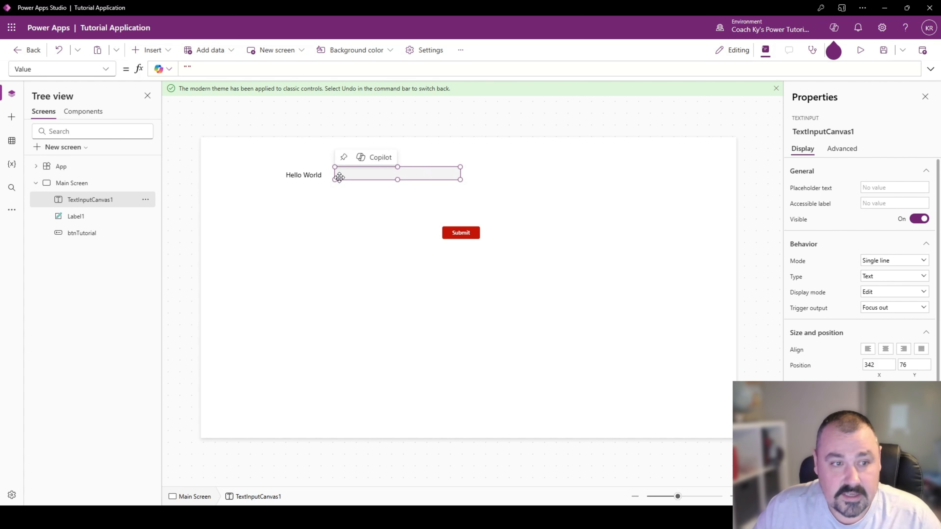
- Rename the new text input as txtTutorial in the tree view
double_click(101, 200)
type("txtTutorial")
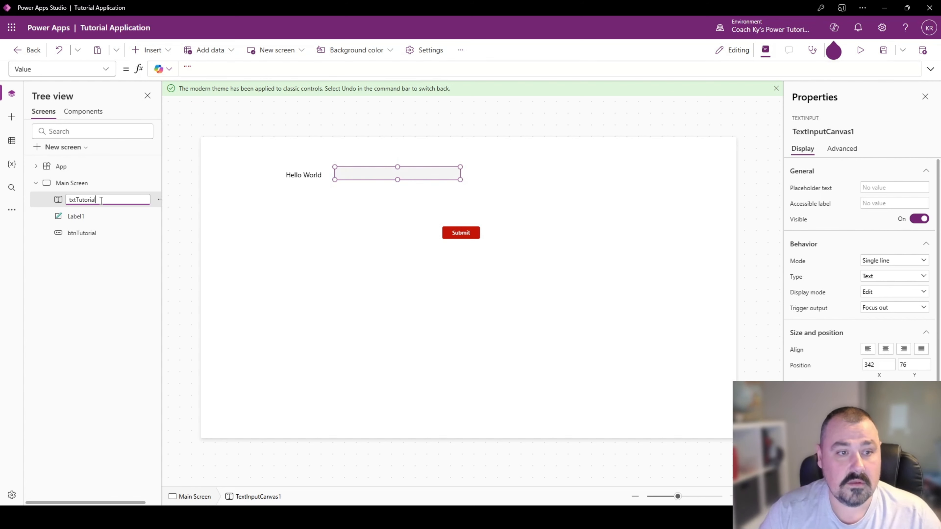
key("Return")
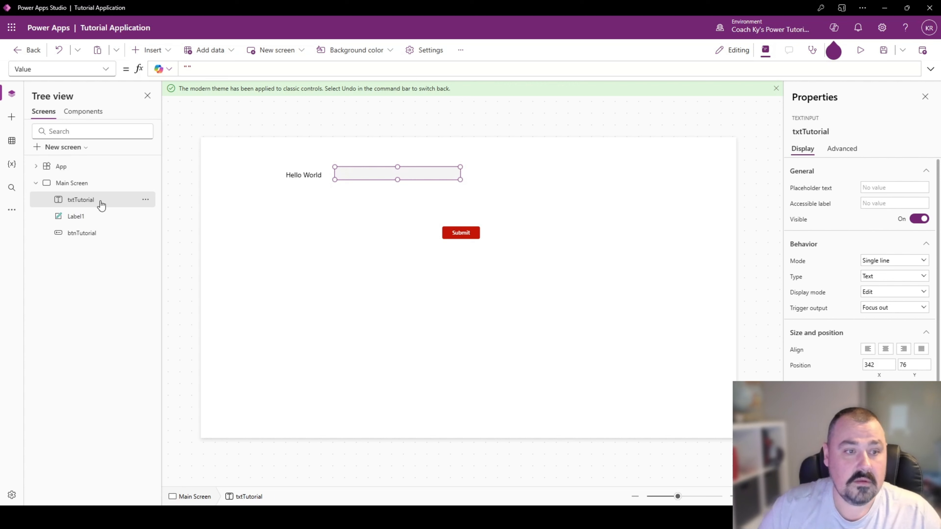
- Rename the Hello World label as lblMakeChanges in the tree view
left_click(83, 216)
double_click(117, 217)
key("BackSpace")
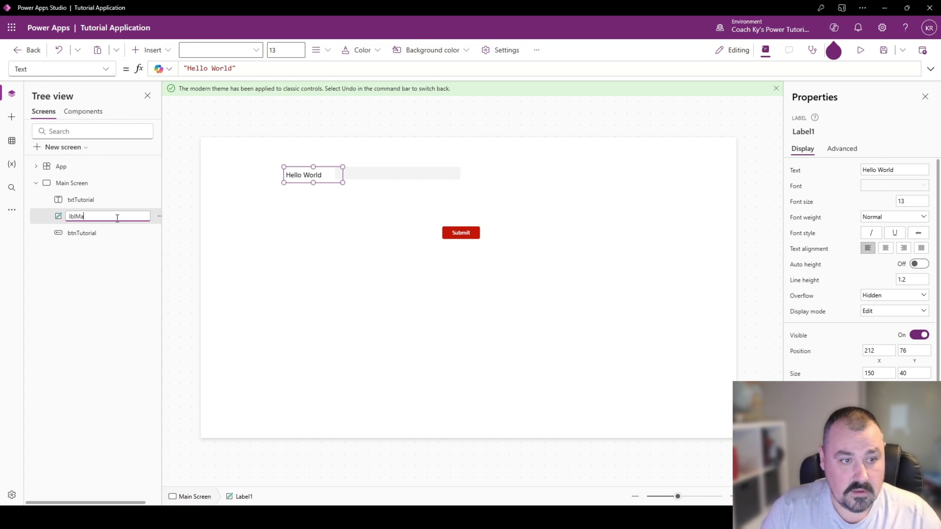
type("lblMakeChanges")
key("Return")
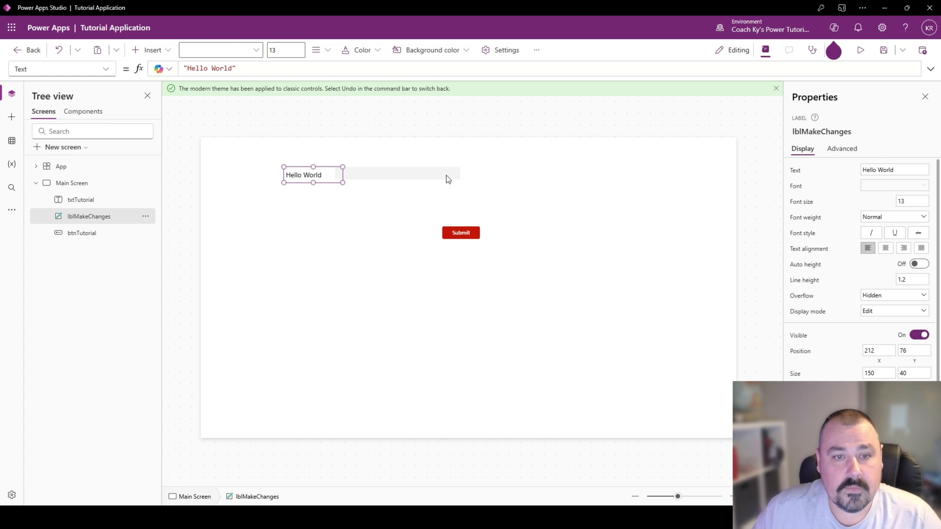
- Move the txtTutorial text input slightly right and down to about X 362, Y 80
left_click(406, 174)
left_click_drag(406, 174, 424, 177)
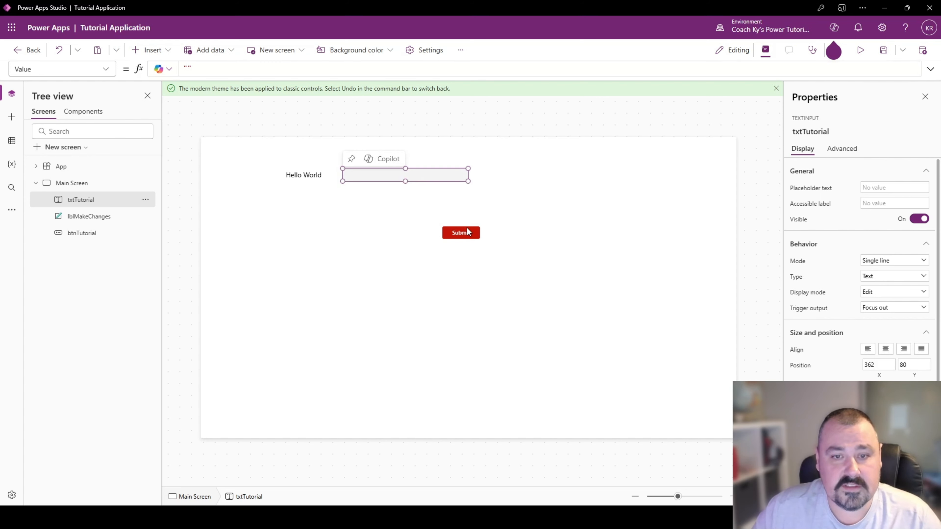
- Replace the empty text value in btnTutorial's OnSelect formula so locHelloWorld receives txtTutorial.Value
left_click(466, 235)
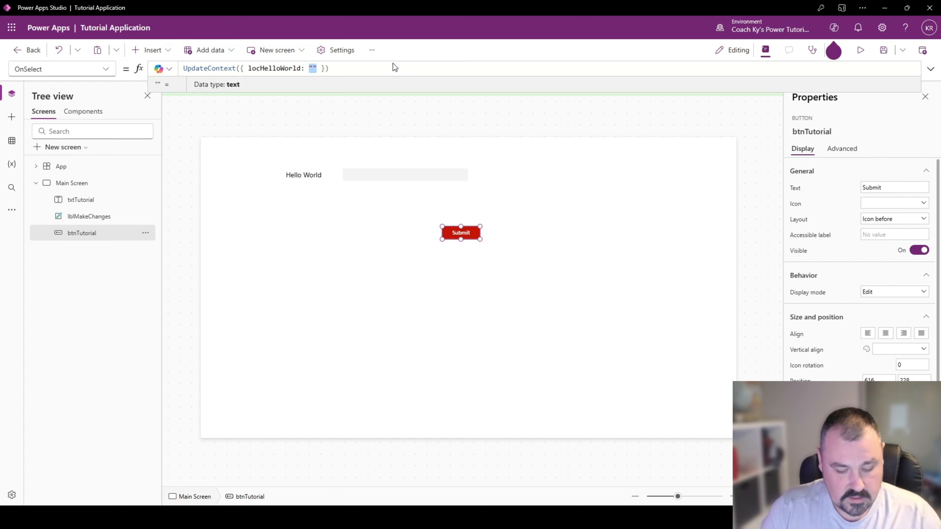
type("txtTutorial.")
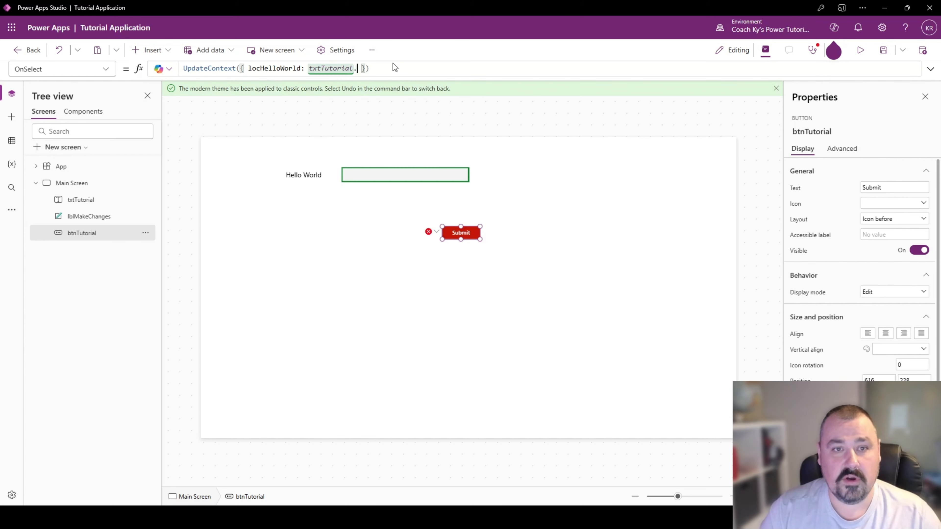
key("Tab")
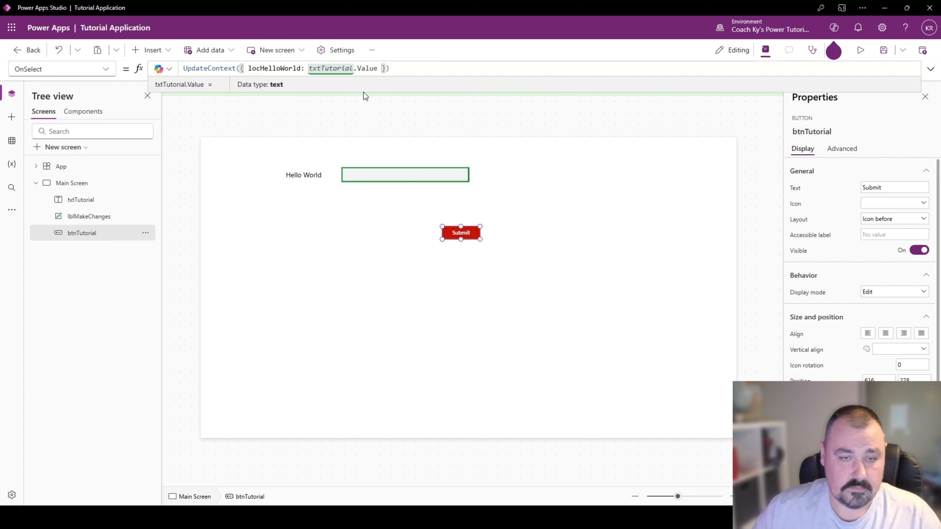
- Change the Text formula of lblMakeChanges to $"Hello World {locHelloWorld}"
left_click(316, 171)
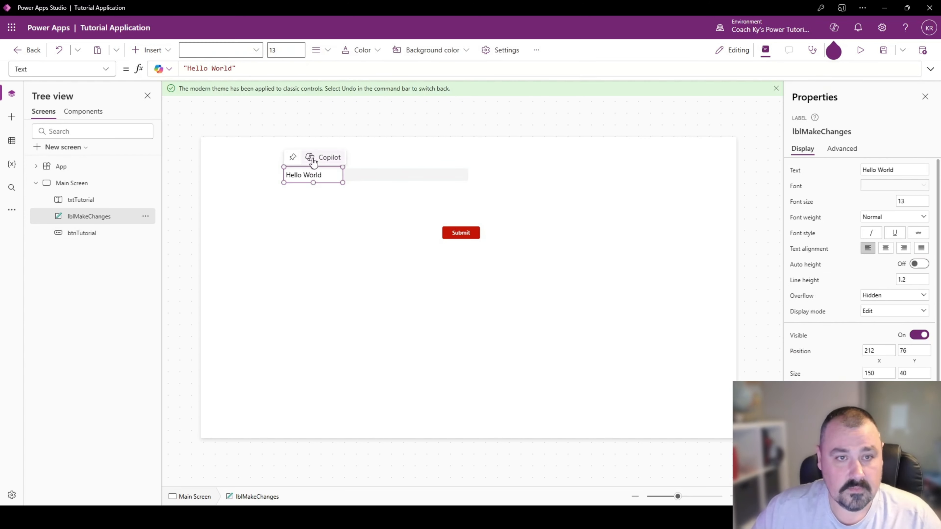
double_click(229, 68)
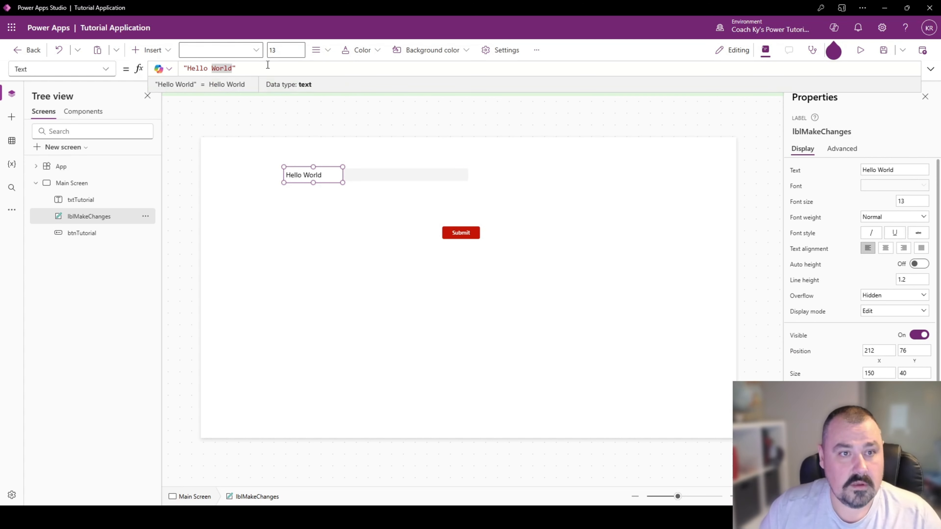
key("Home")
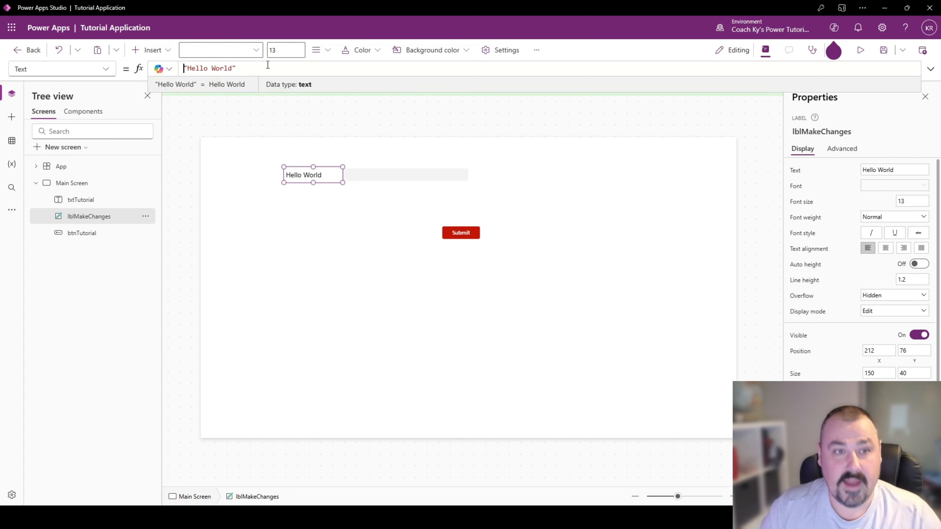
type("$")
key("Right")
key("Right")
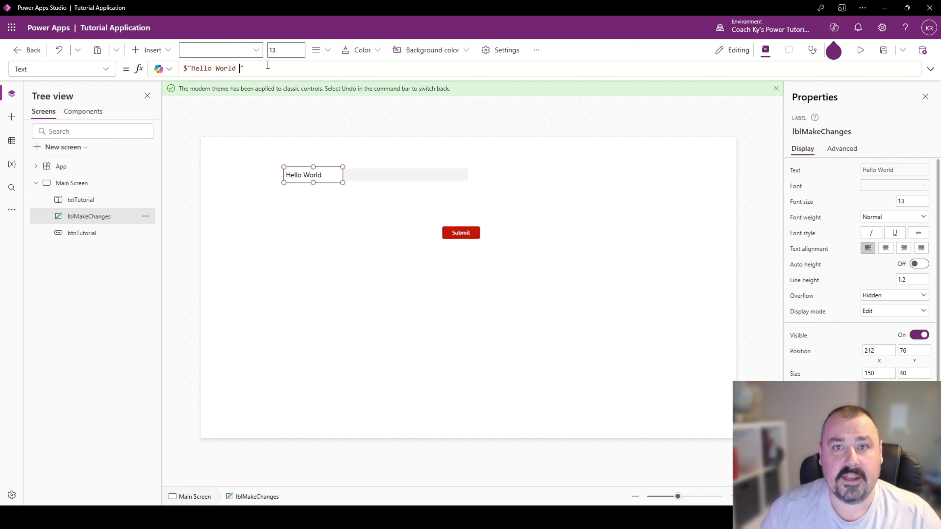
type("{}")
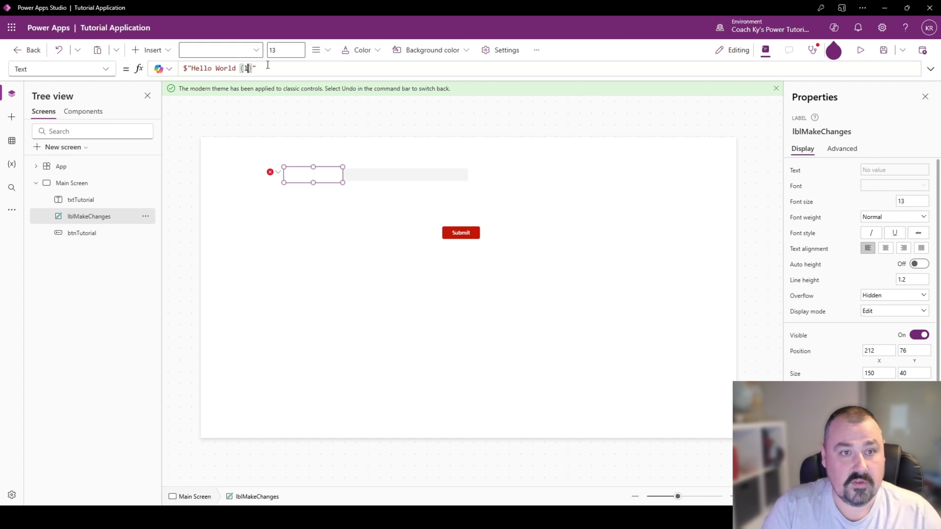
type("locHelloWorld")
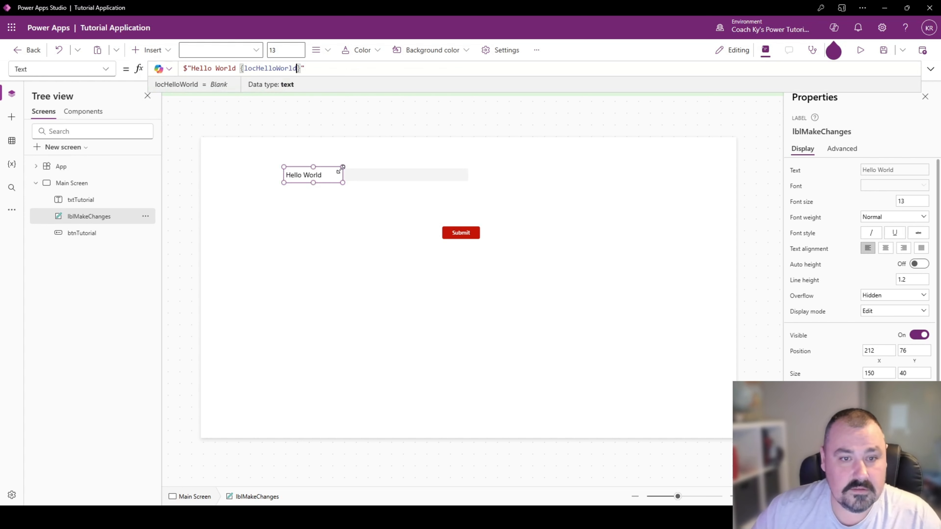
- Enlarge lblMakeChanges to about 356 by 51 with centred text and place it above the text input at about X 344, Y 29
left_click_drag(341, 183, 424, 187)
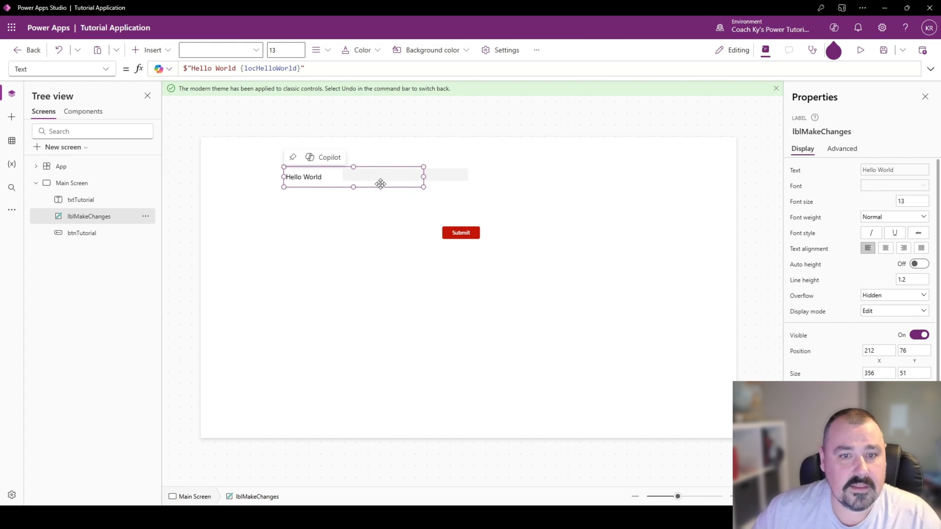
left_click_drag(331, 178, 397, 163)
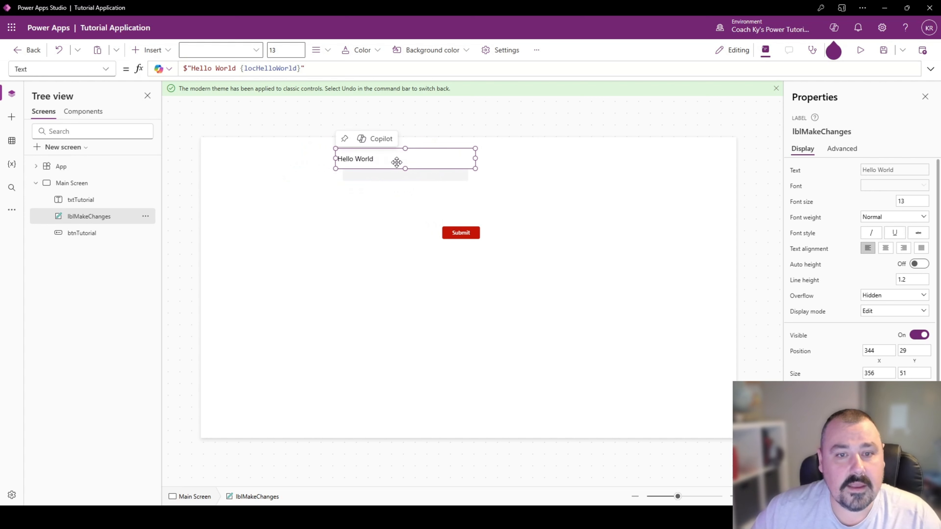
left_click(885, 248)
- Stretch lblMakeChanges to the screen's left edge, about 700 wide, and set its Y position to 0
left_click_drag(336, 158, 206, 154)
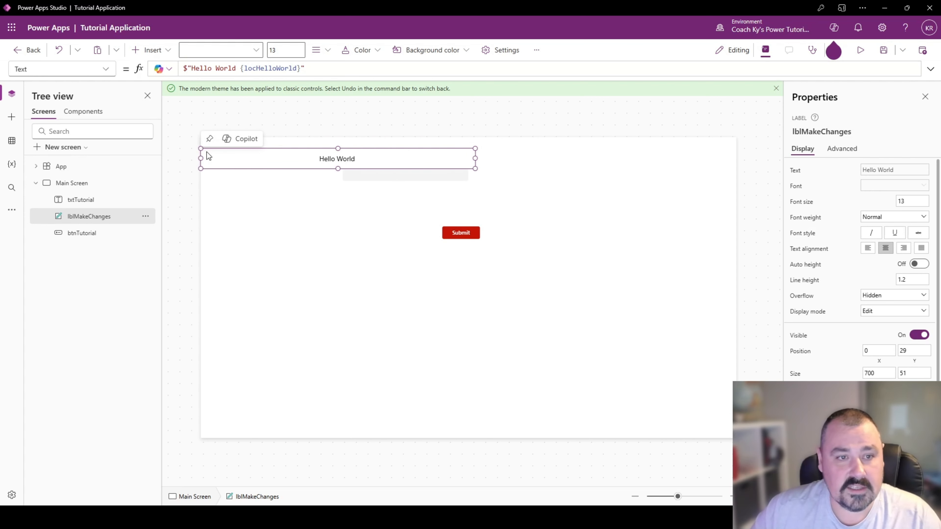
left_click(914, 361)
type("0")
- Set the Width formula of lblMakeChanges to App.Width
key("Tab")
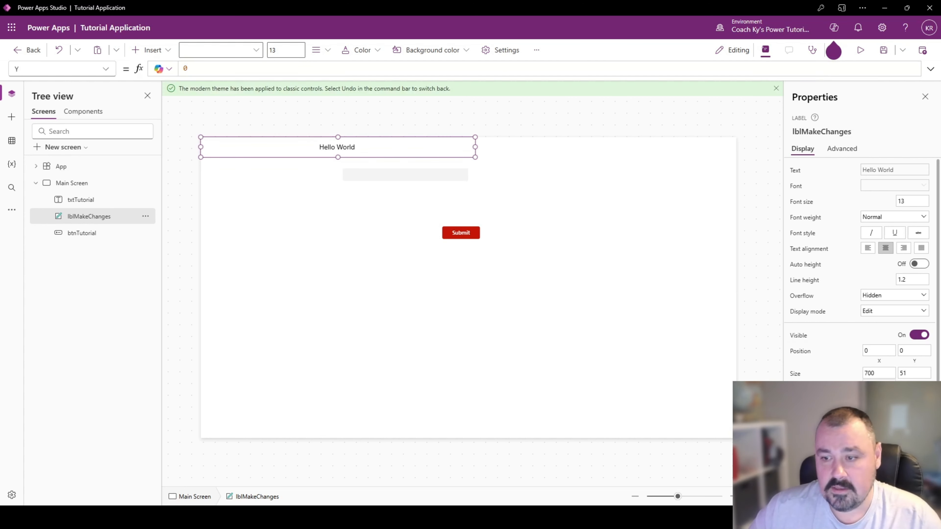
type("Paren")
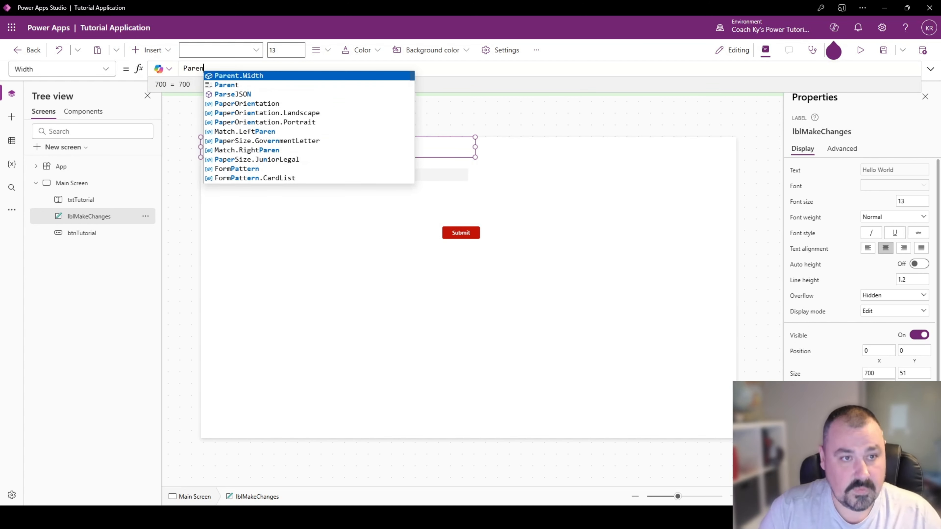
key("BackSpace")
key("BackSpace")
key("BackSpace")
key("BackSpace")
key("BackSpace")
type("App")
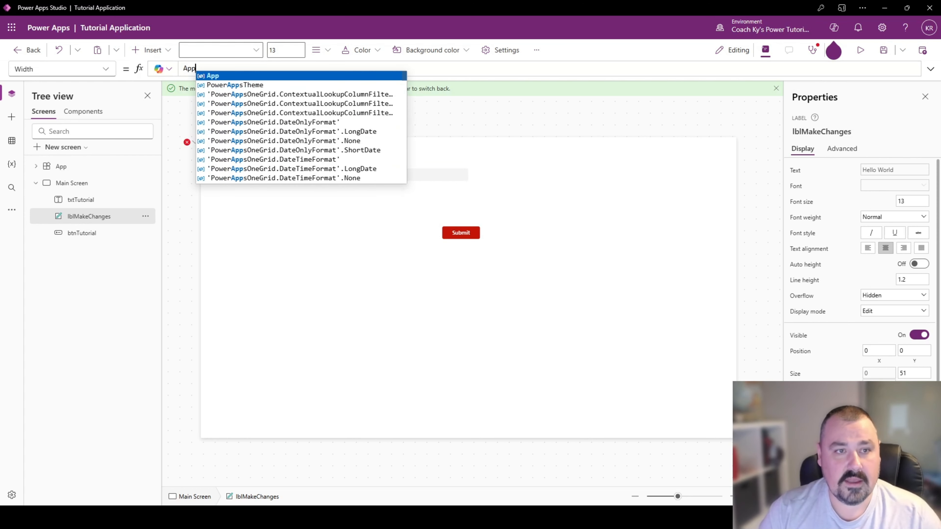
type(".Width")
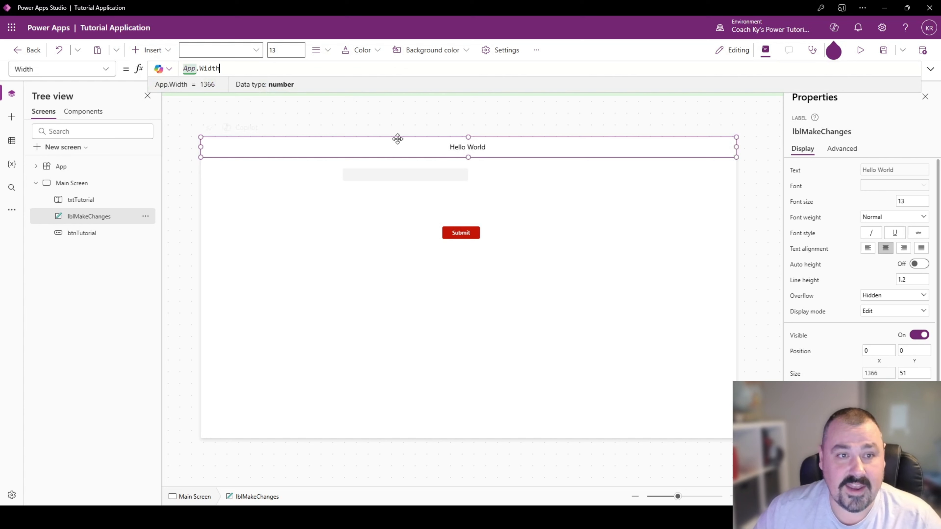
- Centre the txtTutorial input horizontally by setting its X formula to App.Width/2-Self.Width/2
left_click(447, 177)
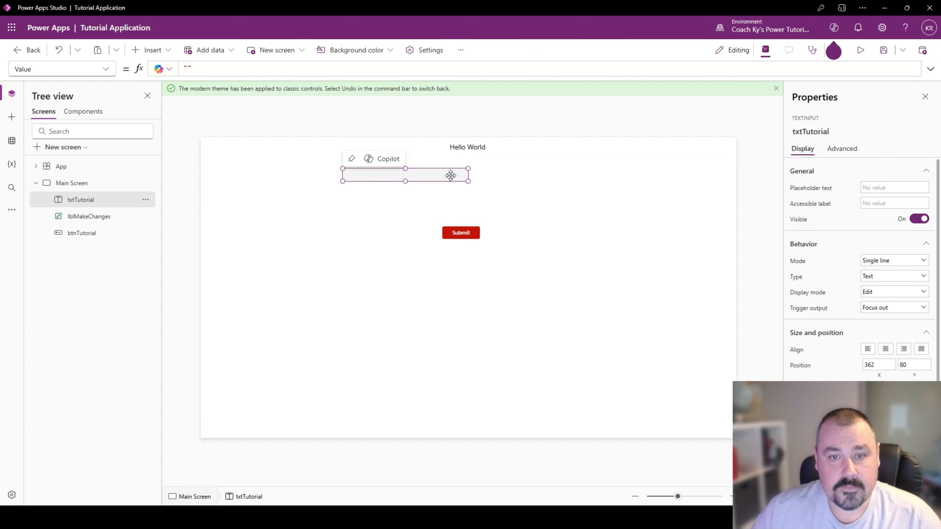
left_click(885, 377)
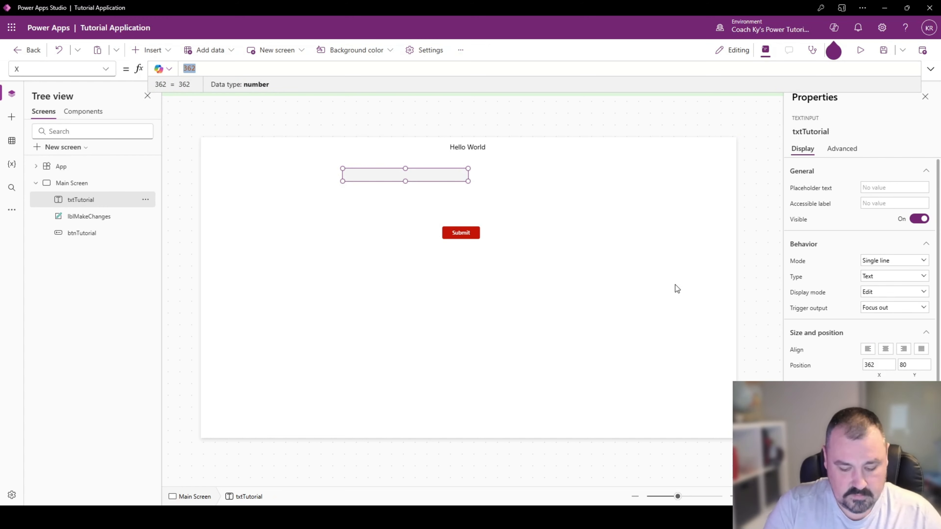
type("App.Width/")
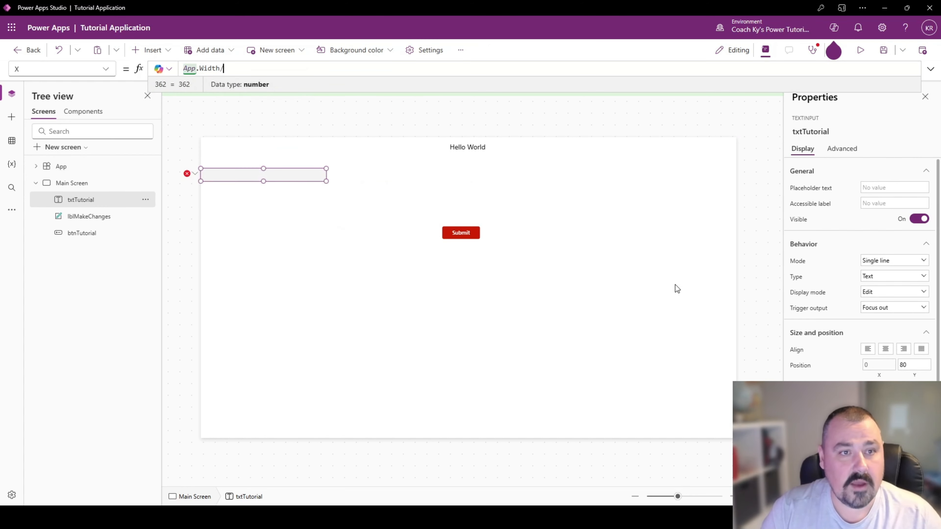
type("2-Se")
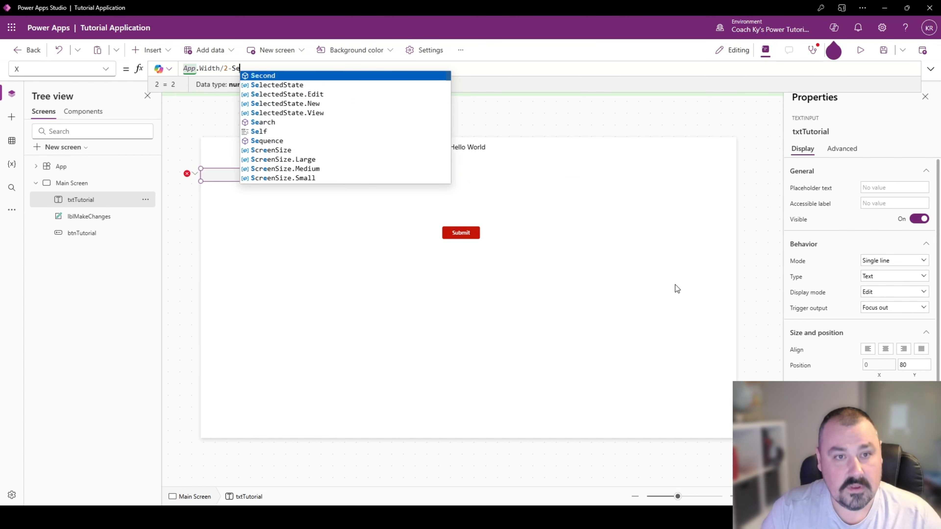
type("lf.Width/2")
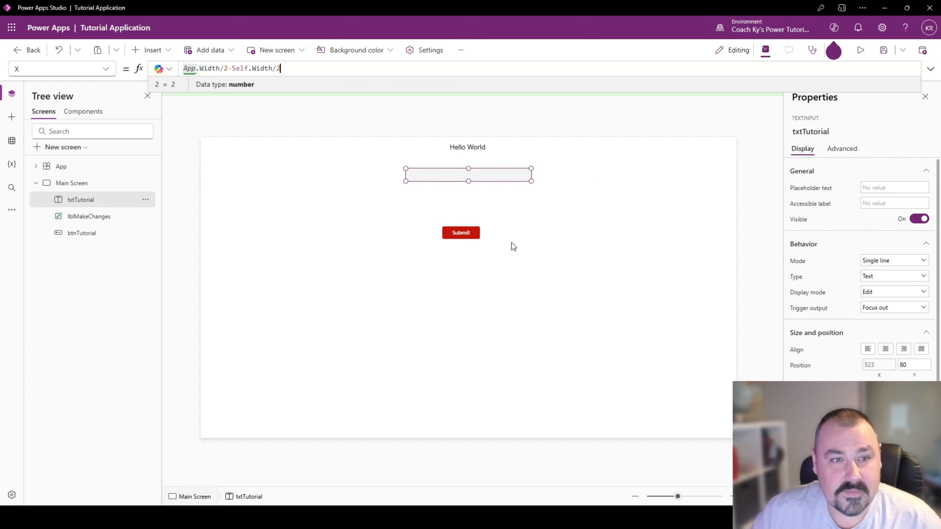
- Centre the btnTutorial button horizontally by setting its X formula to App.Width/2-Self.Width/2
left_click(463, 232)
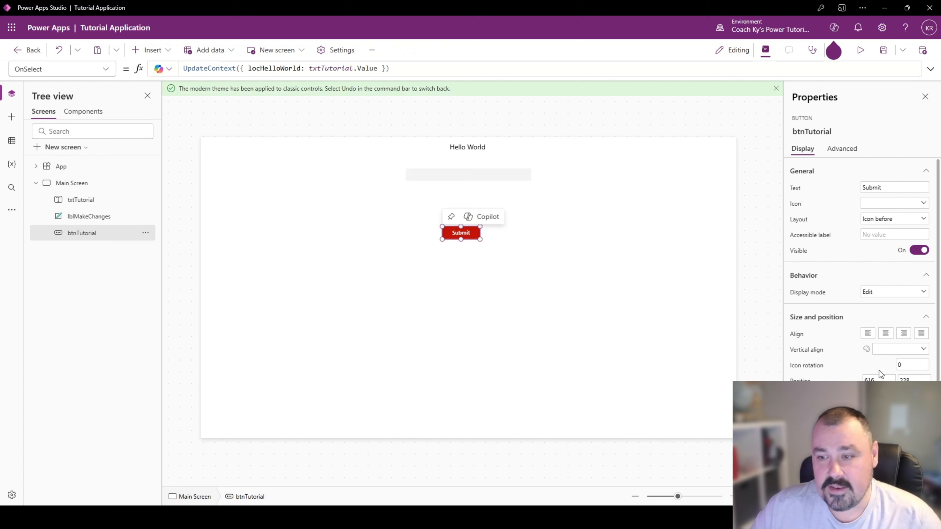
left_click(879, 378)
left_click(200, 69)
key("ctrl+a")
type("App.Width/2-Self.Width/2")
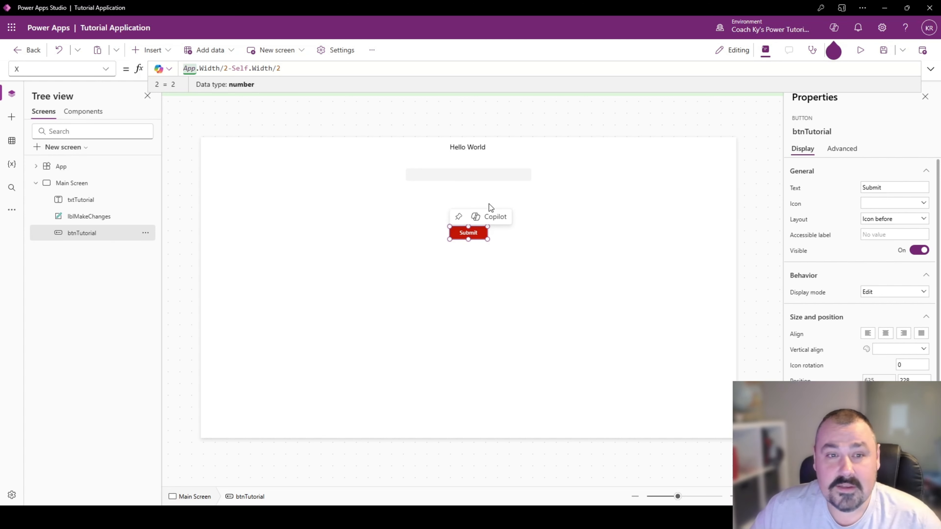
left_click(466, 192)
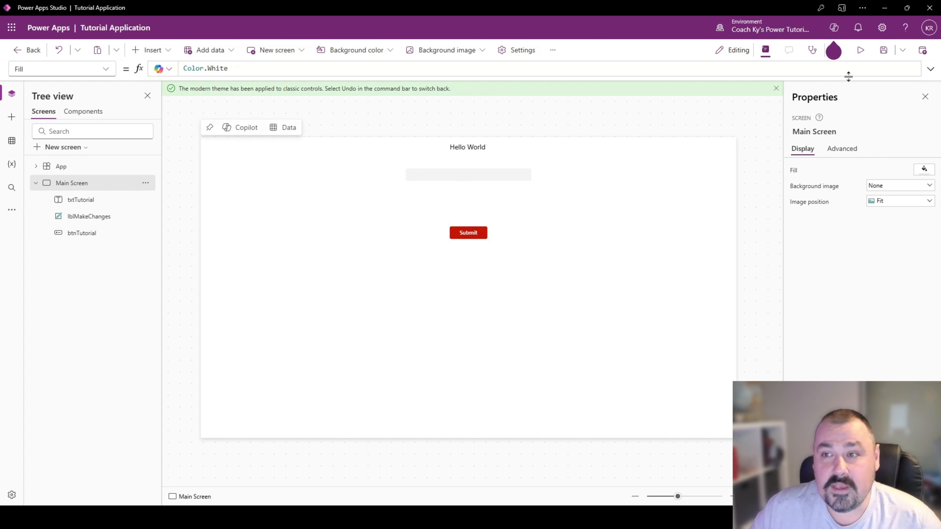
- Preview the app, submit a first name through the text input, and return to editing with the testing tip dismissed
left_click(860, 50)
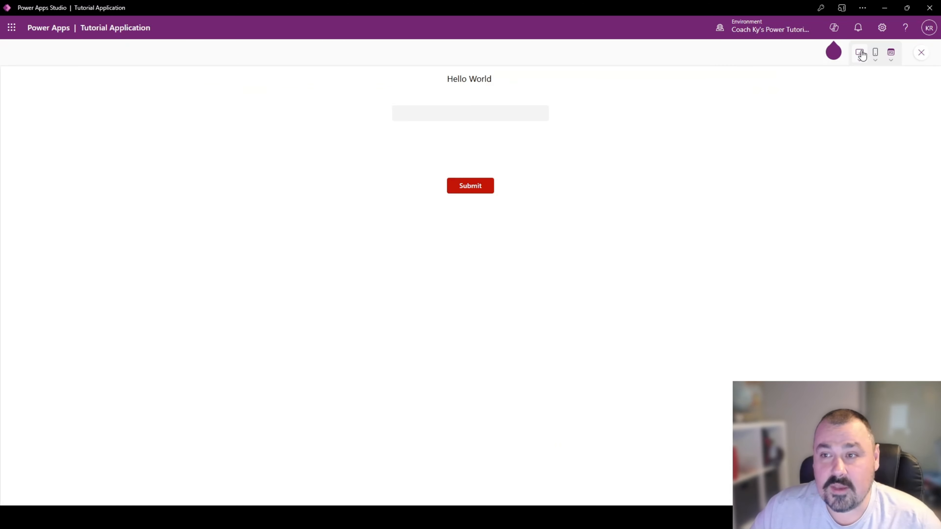
left_click(485, 113)
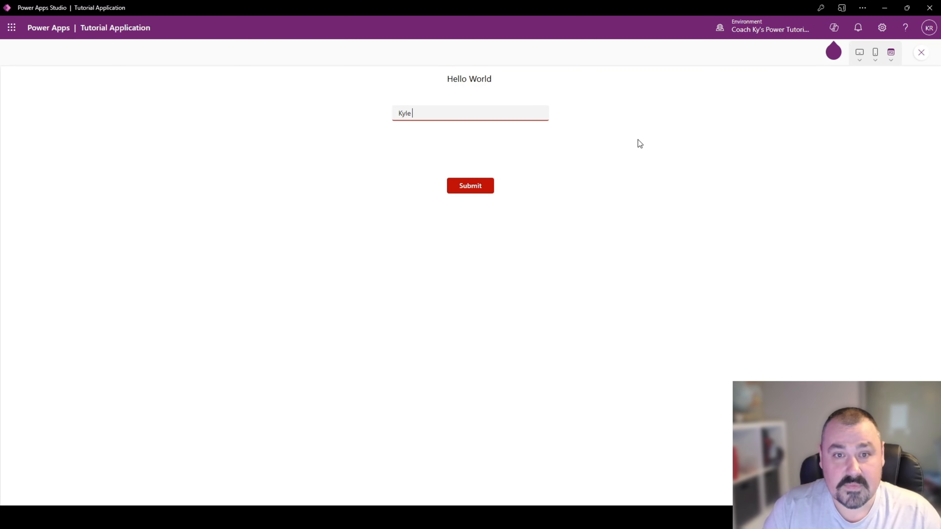
type("Kyle")
left_click(470, 186)
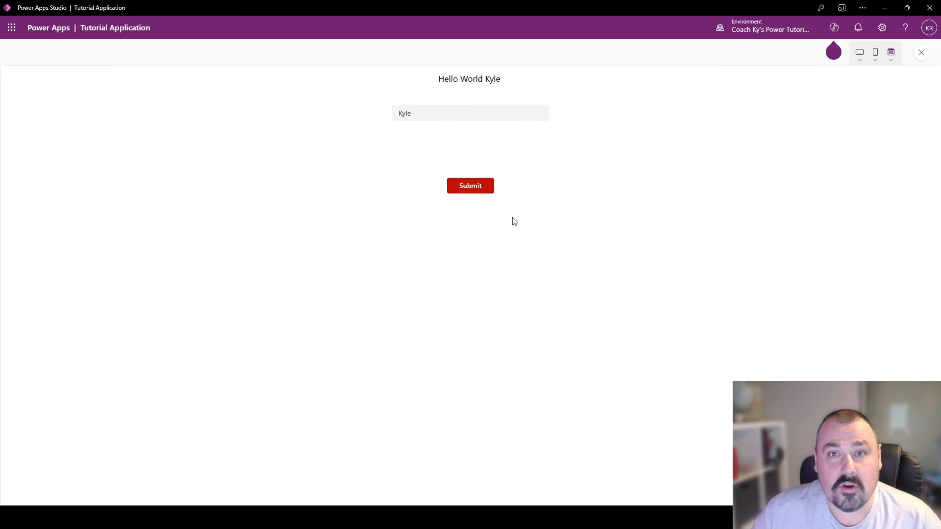
left_click(922, 52)
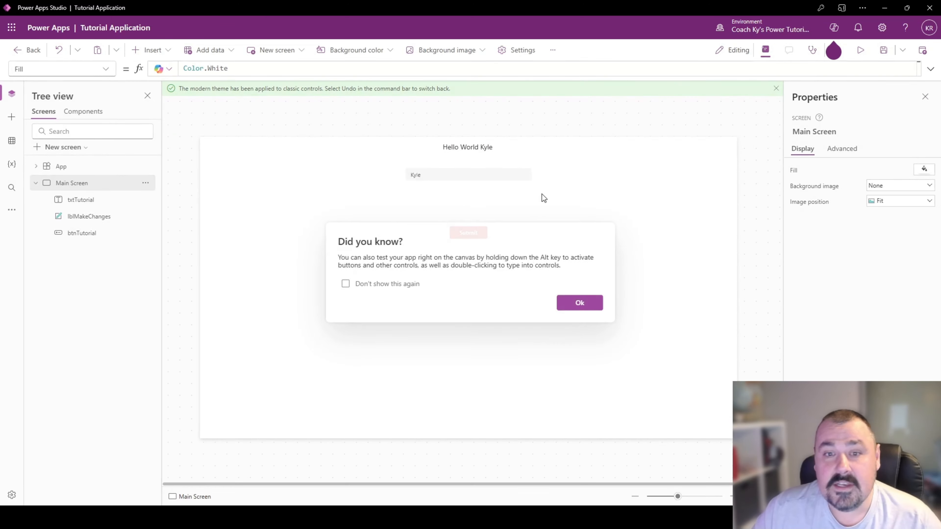
left_click(365, 285)
left_click(580, 303)
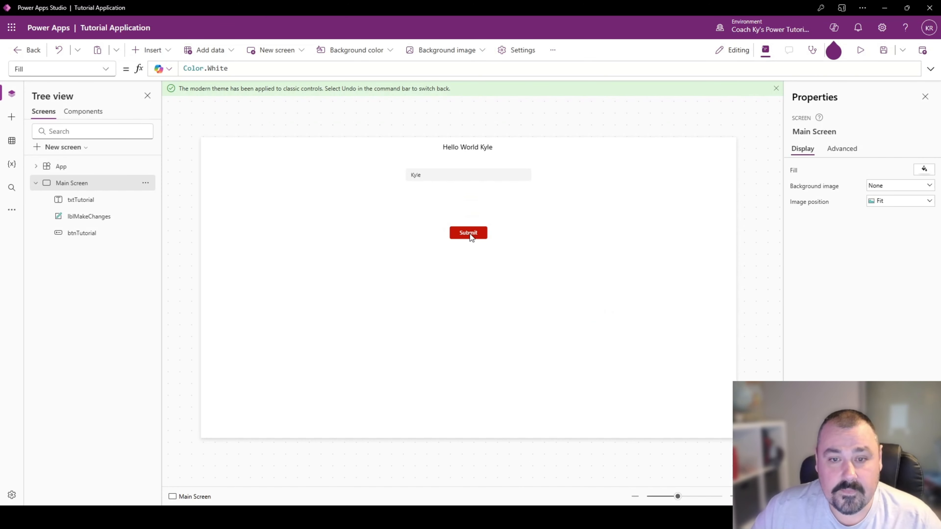
- Examine btnTutorial's available properties and its OnSelect formula, including the loc prefix of the variable and the txtTutorial.Value reference
left_click(469, 229)
left_click(105, 70)
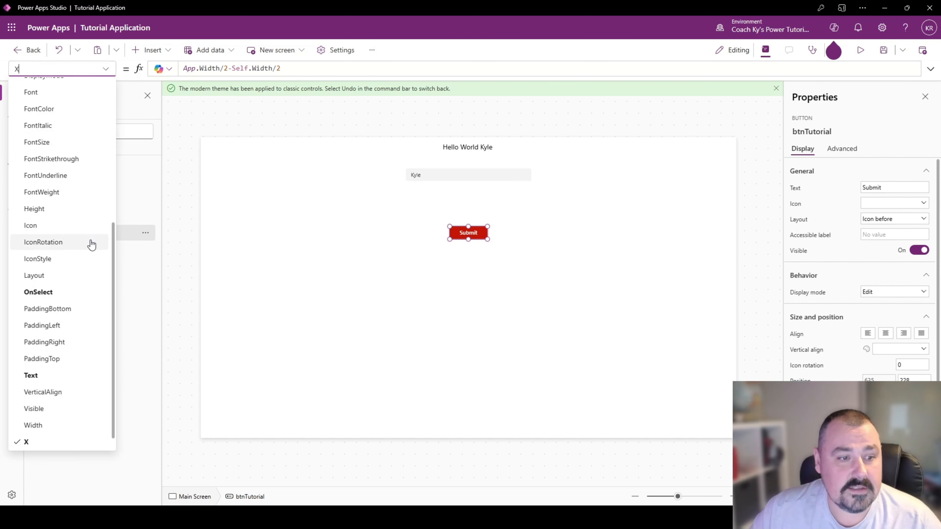
scroll(59, 181, "up", 5)
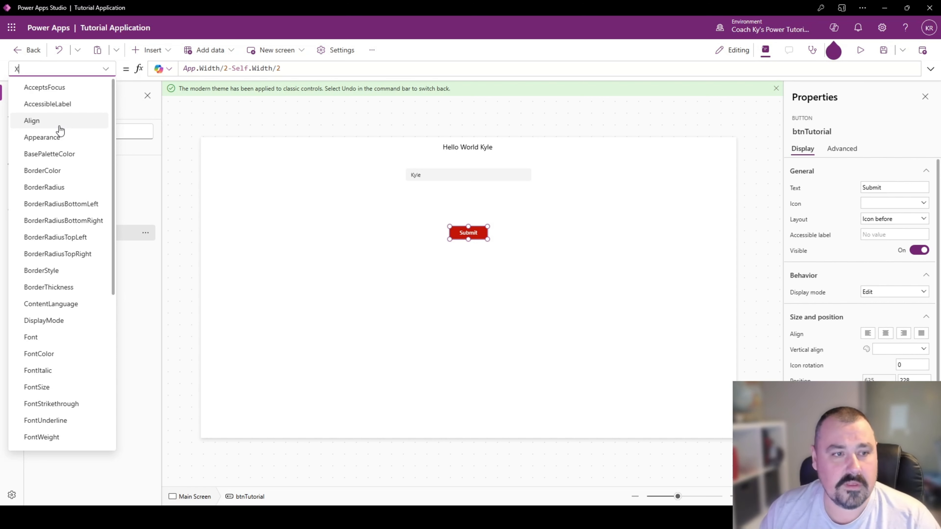
left_click(105, 70)
left_click(105, 69)
scroll(37, 126, "down", 1)
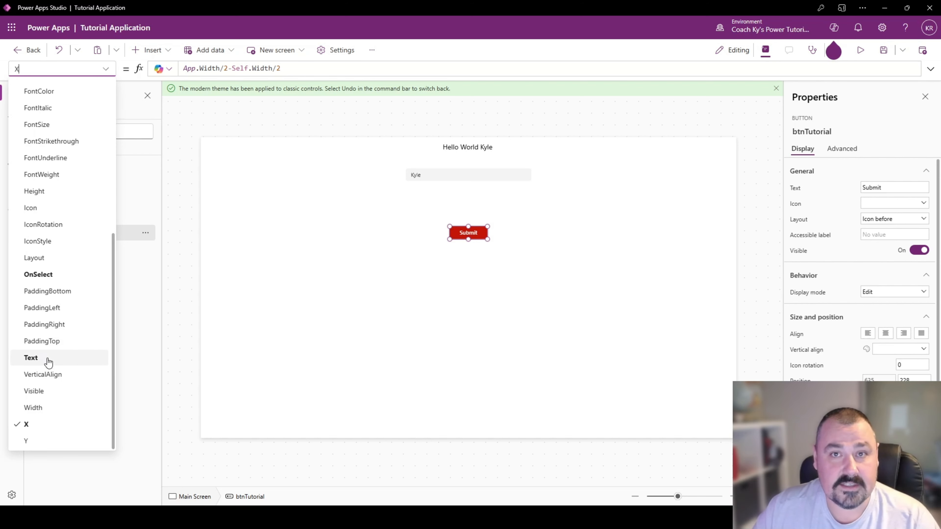
left_click(61, 273)
left_click_drag(403, 78, 401, 109)
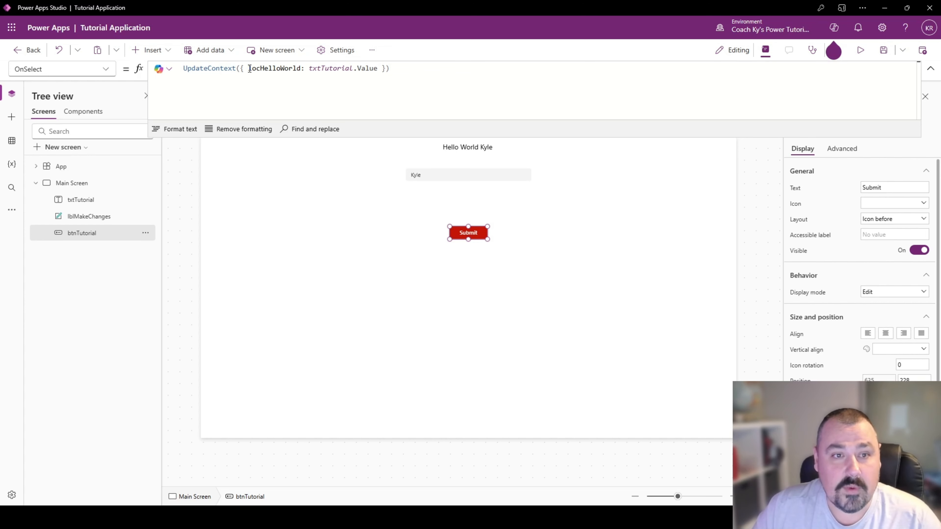
left_click_drag(248, 68, 260, 69)
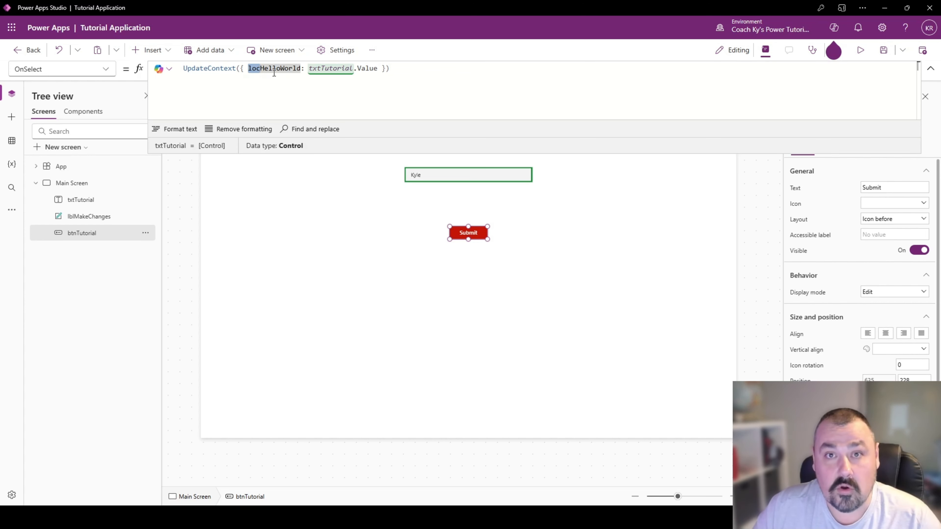
left_click(411, 69)
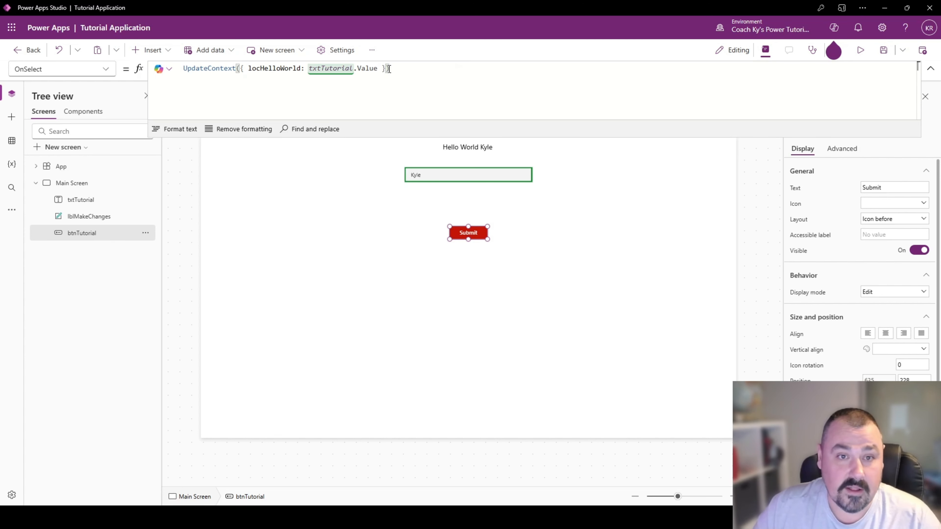
left_click(374, 69)
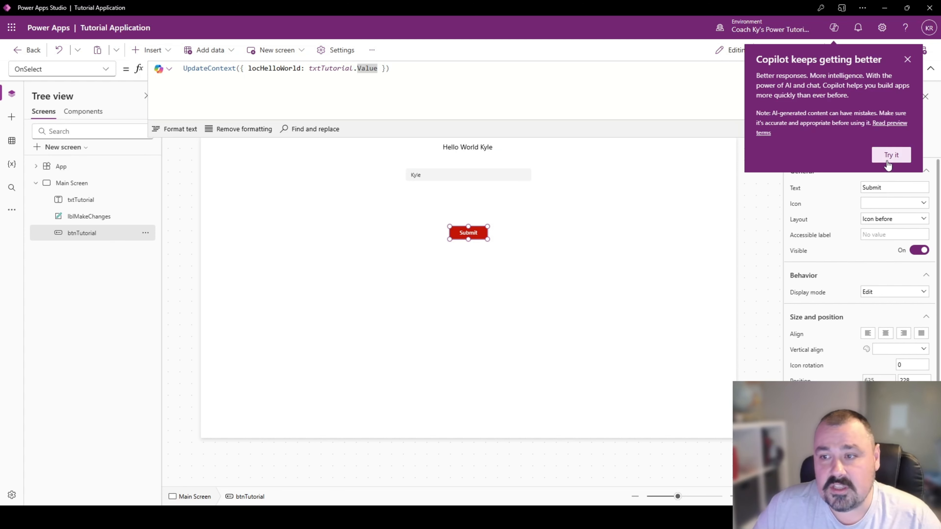
- Dismiss the Copilot notice, submit a different first name in the app preview, and return to editing with the formula bar collapsed
left_click(908, 58)
left_click(860, 51)
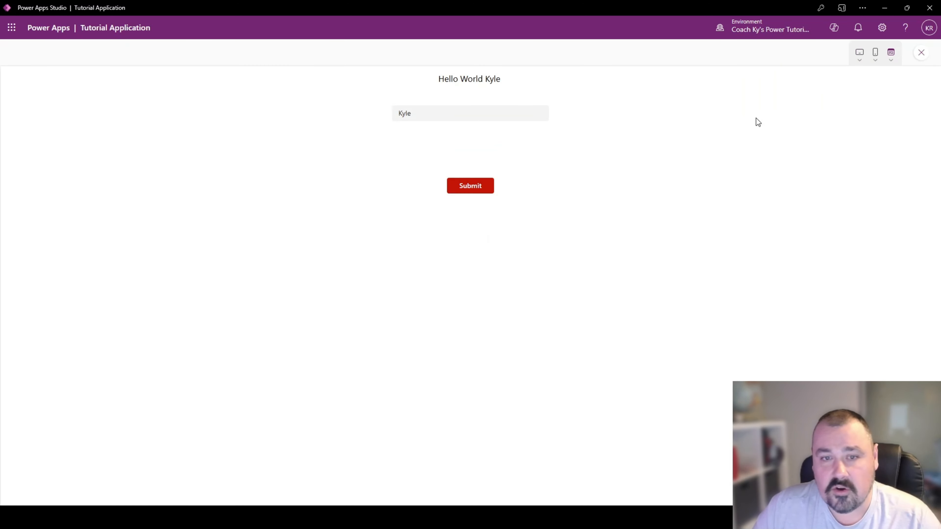
left_click(412, 113)
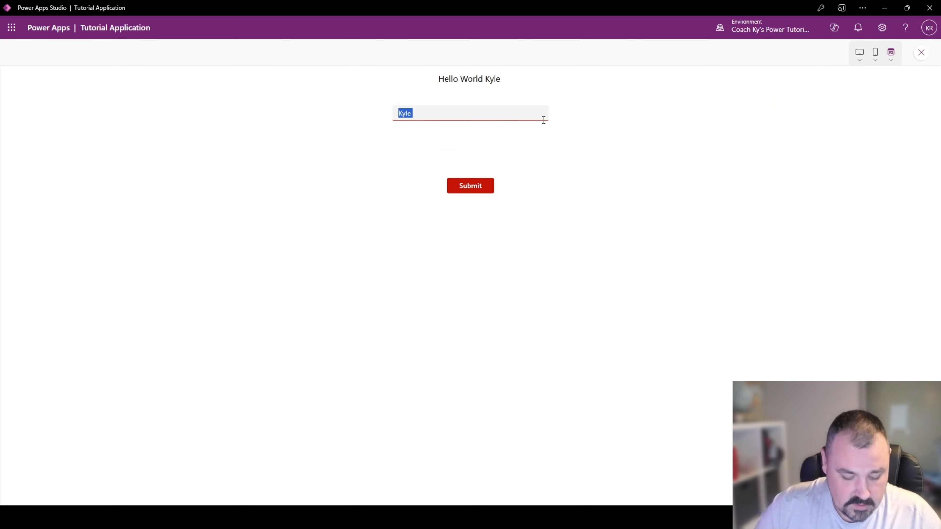
type("Vivian")
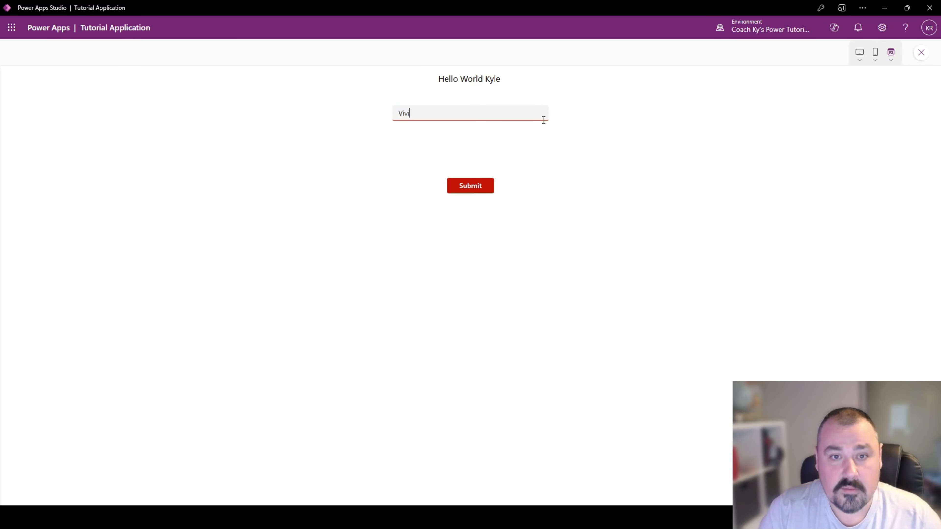
left_click(474, 191)
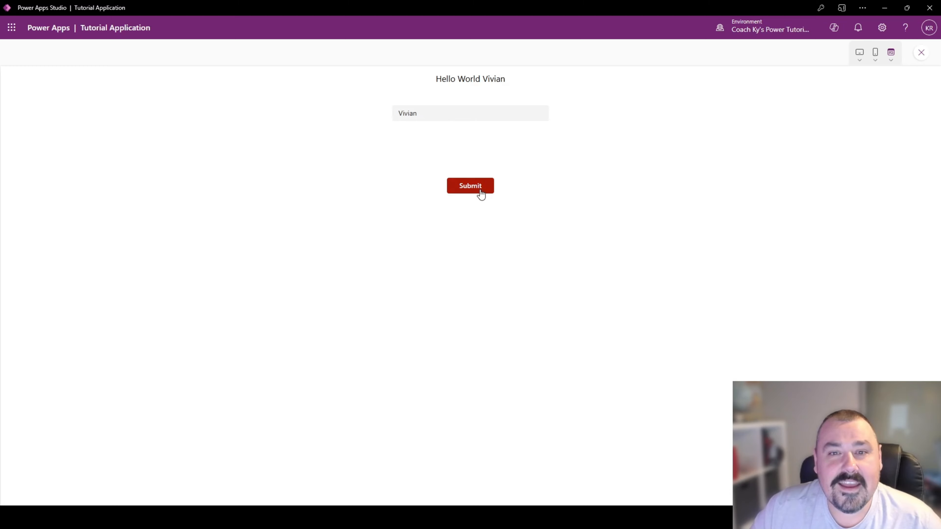
left_click(922, 58)
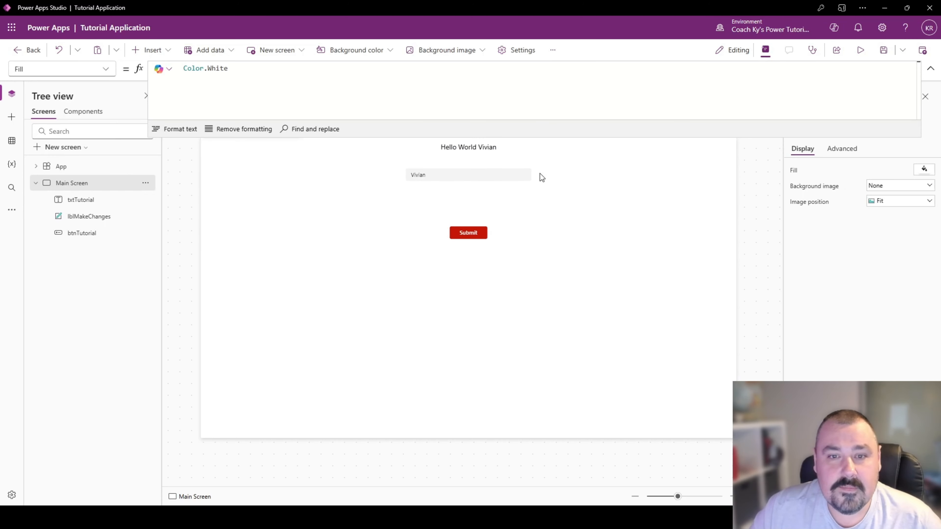
left_click(931, 71)
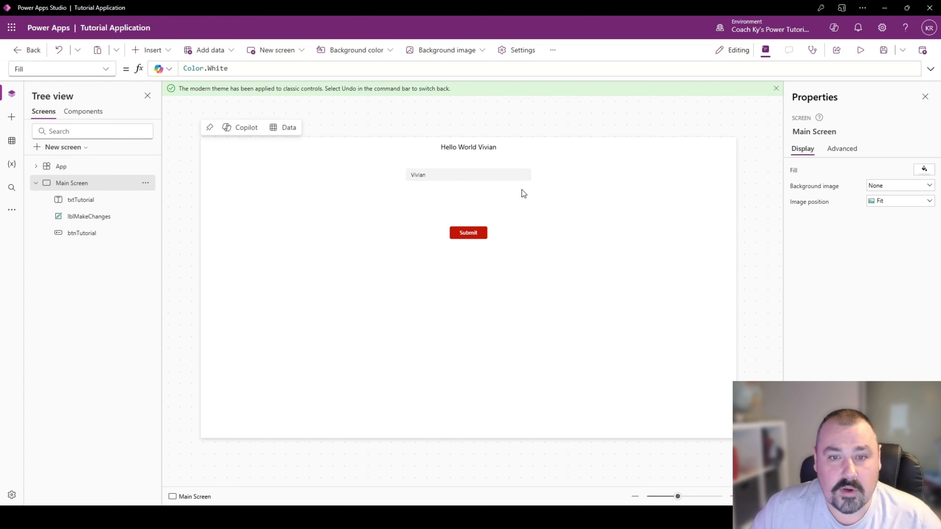
- Preview the app as Apple iPad 10.2", Apple iPad mini and Samsung Galaxy Tab Active3 to check the centred layout, and exit the preview
left_click(860, 52)
left_click(860, 59)
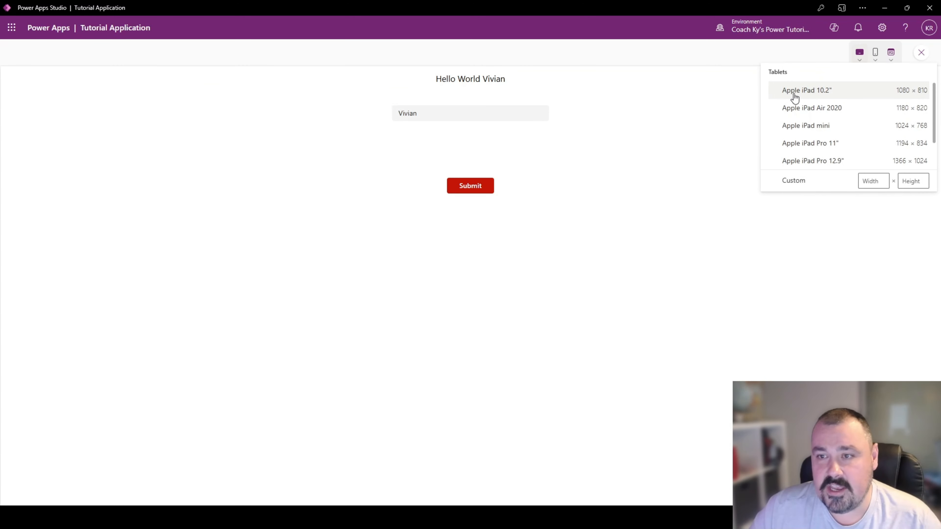
left_click(811, 96)
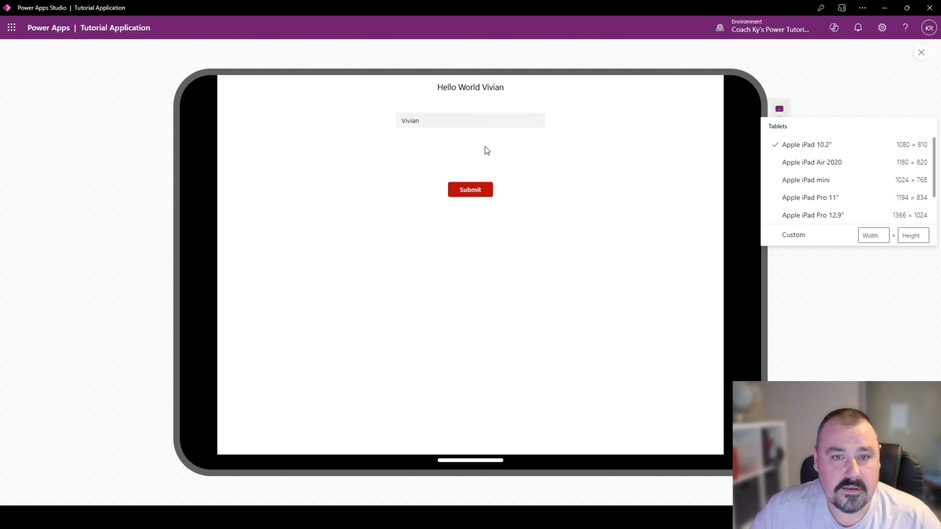
left_click(819, 182)
scroll(819, 205, "down", 2)
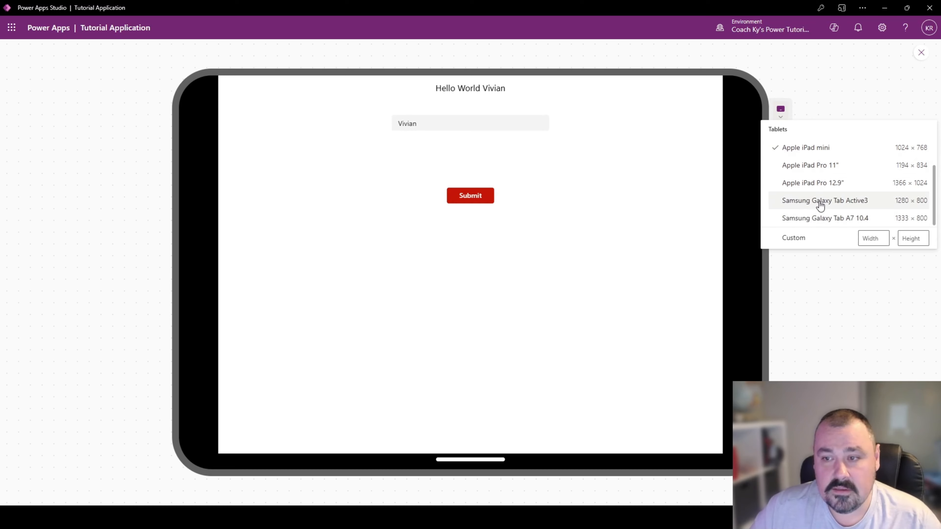
left_click(825, 202)
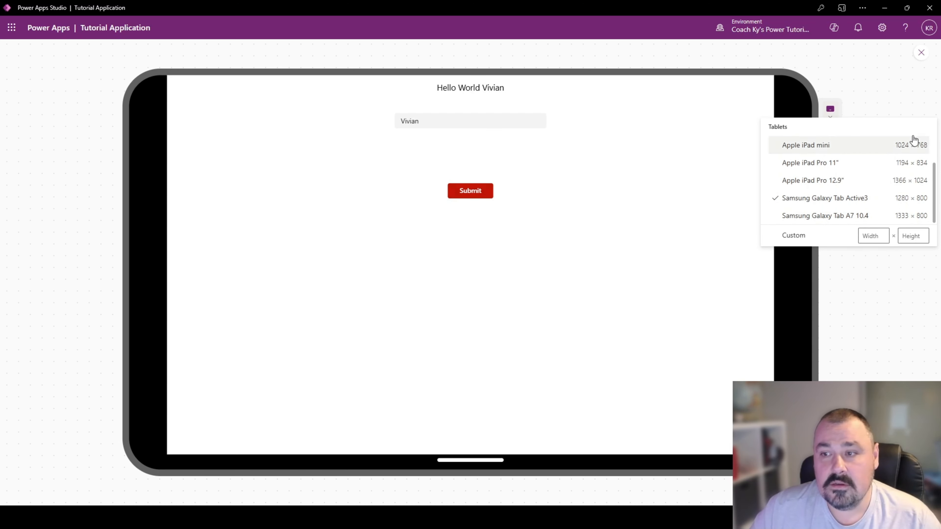
left_click(907, 100)
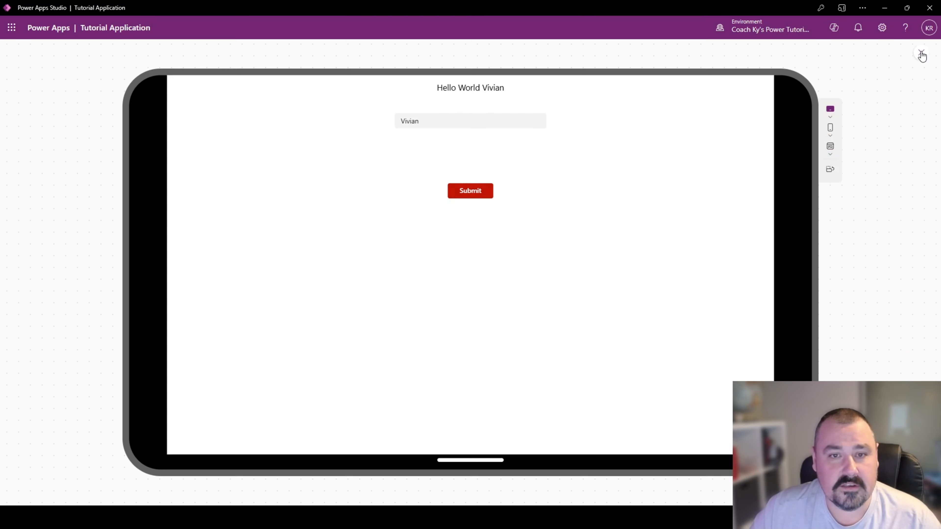
left_click(921, 54)
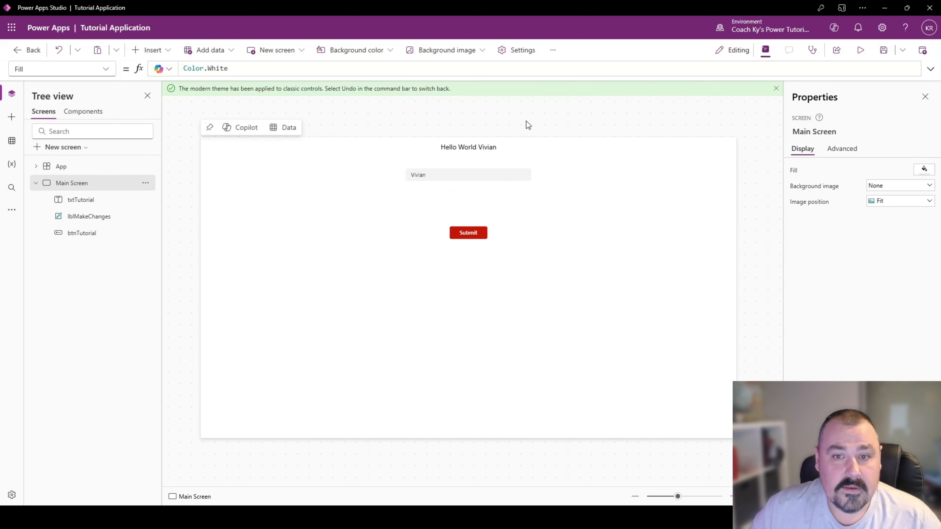